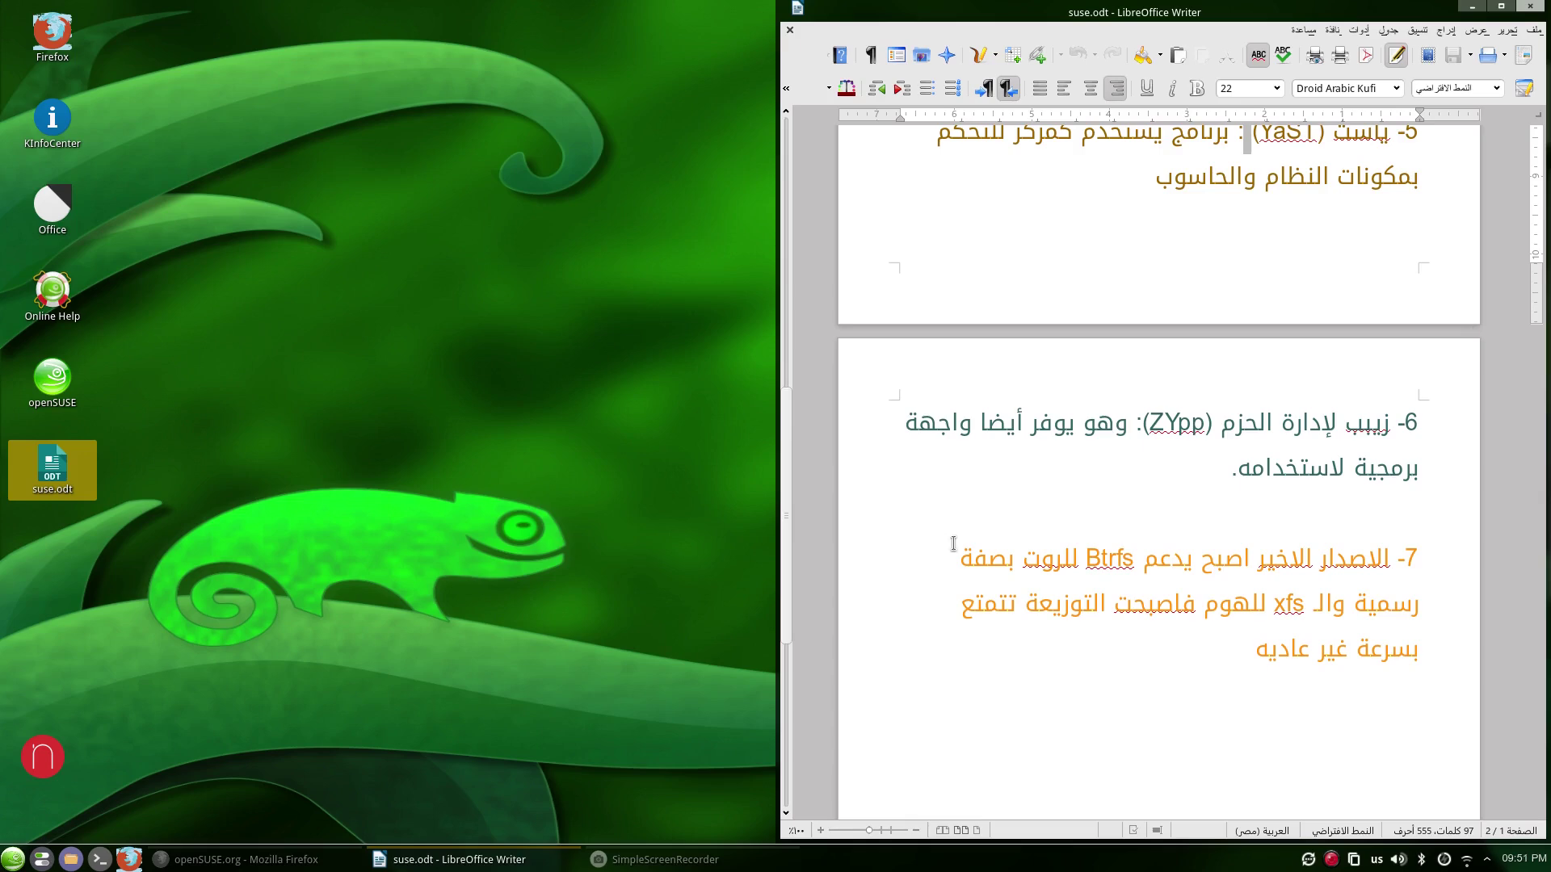
Open the openSUSE 13.2 download page and expand the alternative media such as Live KDE.
click(294, 859)
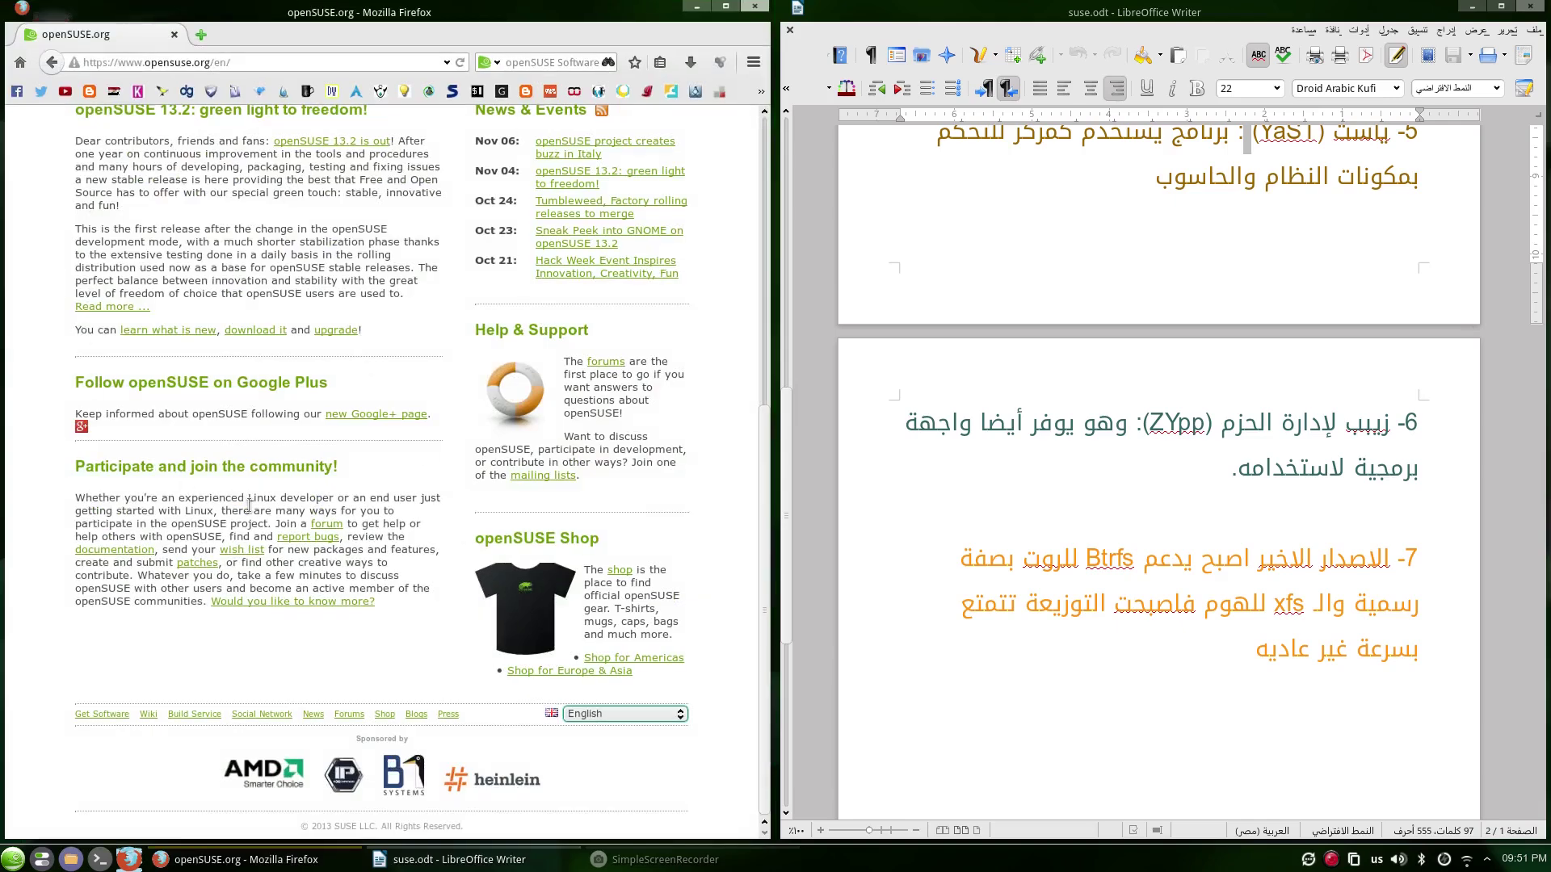
scroll(201, 452, up, 8)
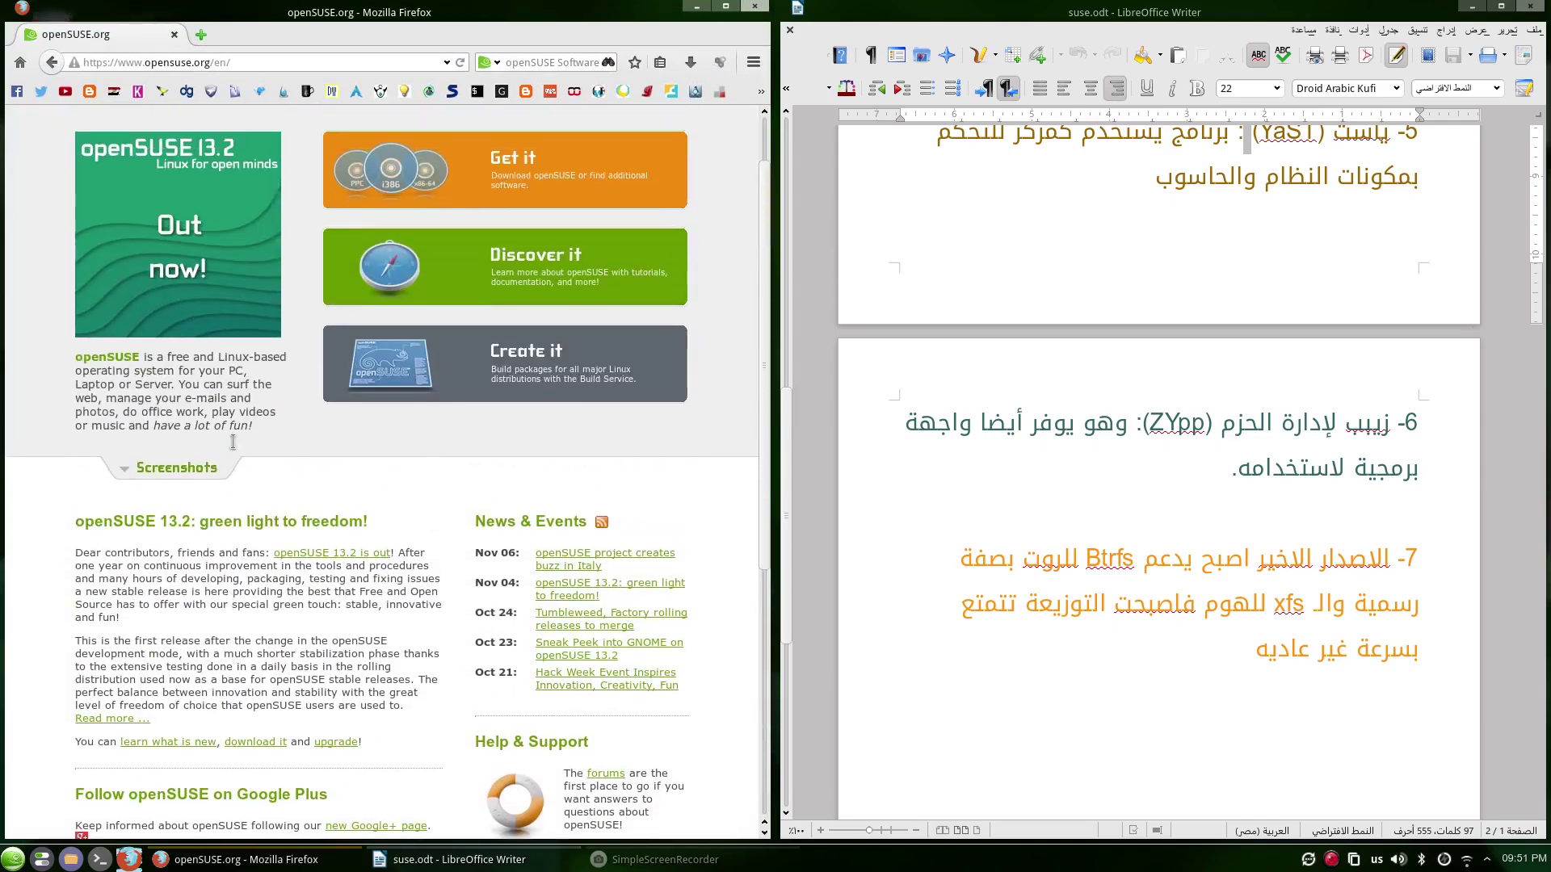
scroll(233, 442, up, 2)
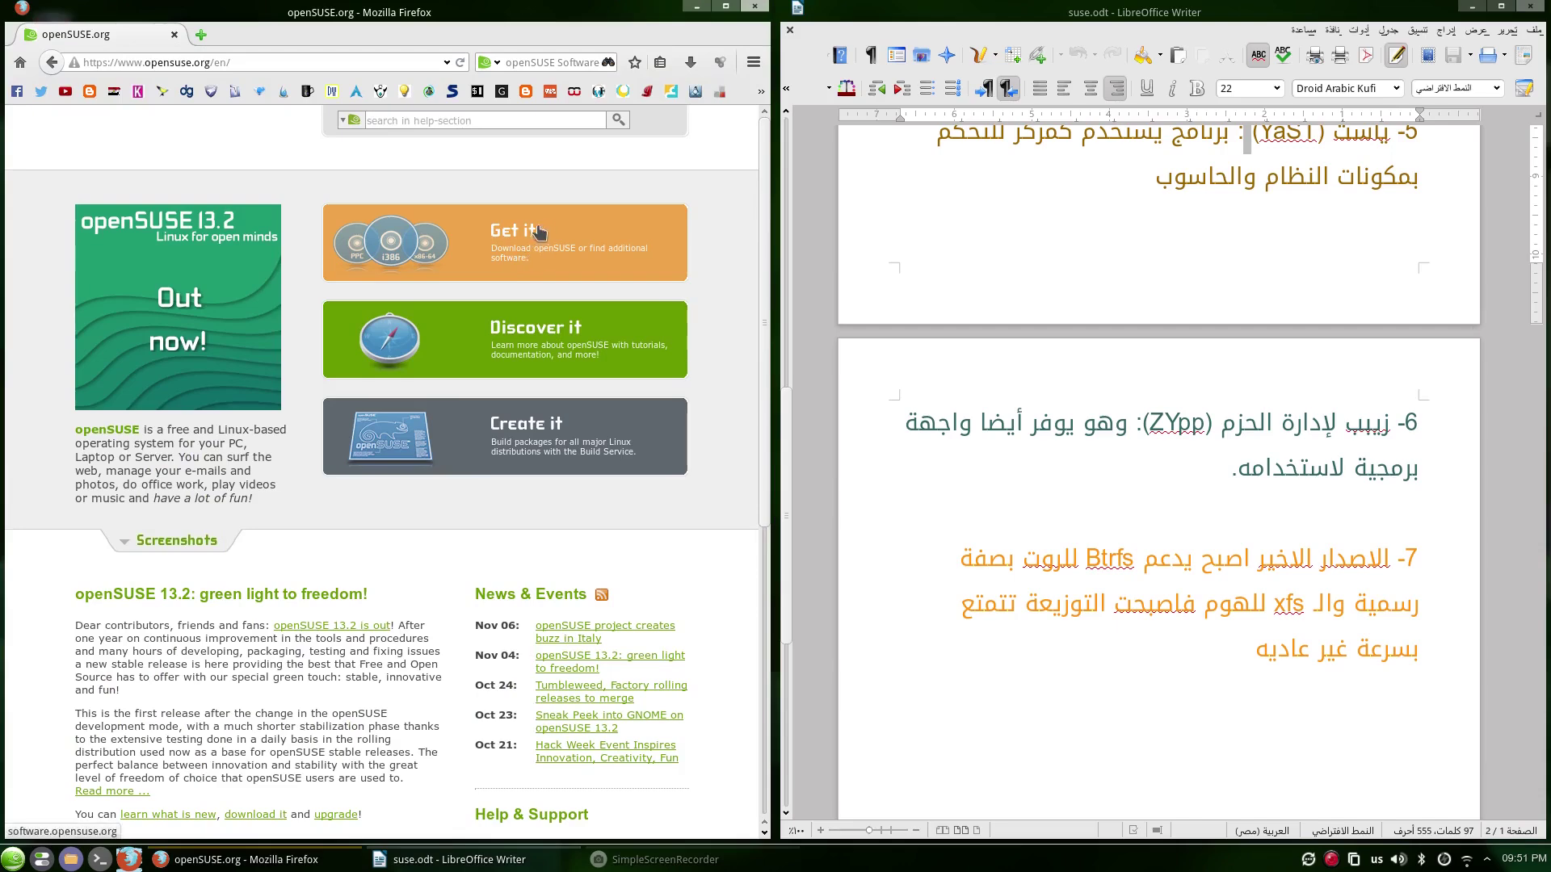
click(570, 251)
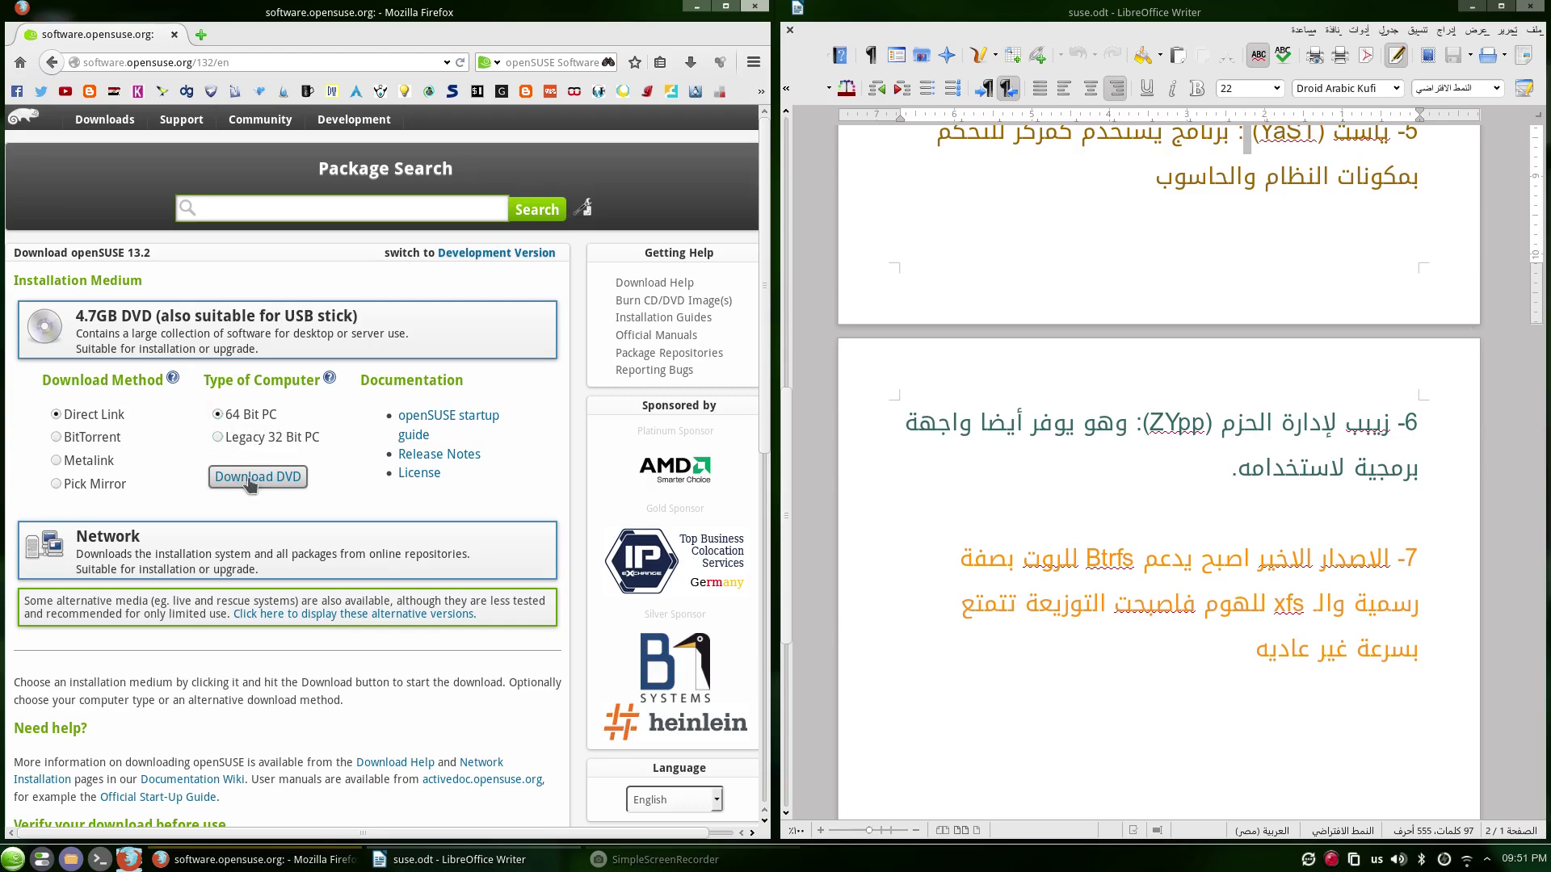
scroll(259, 493, down, 2)
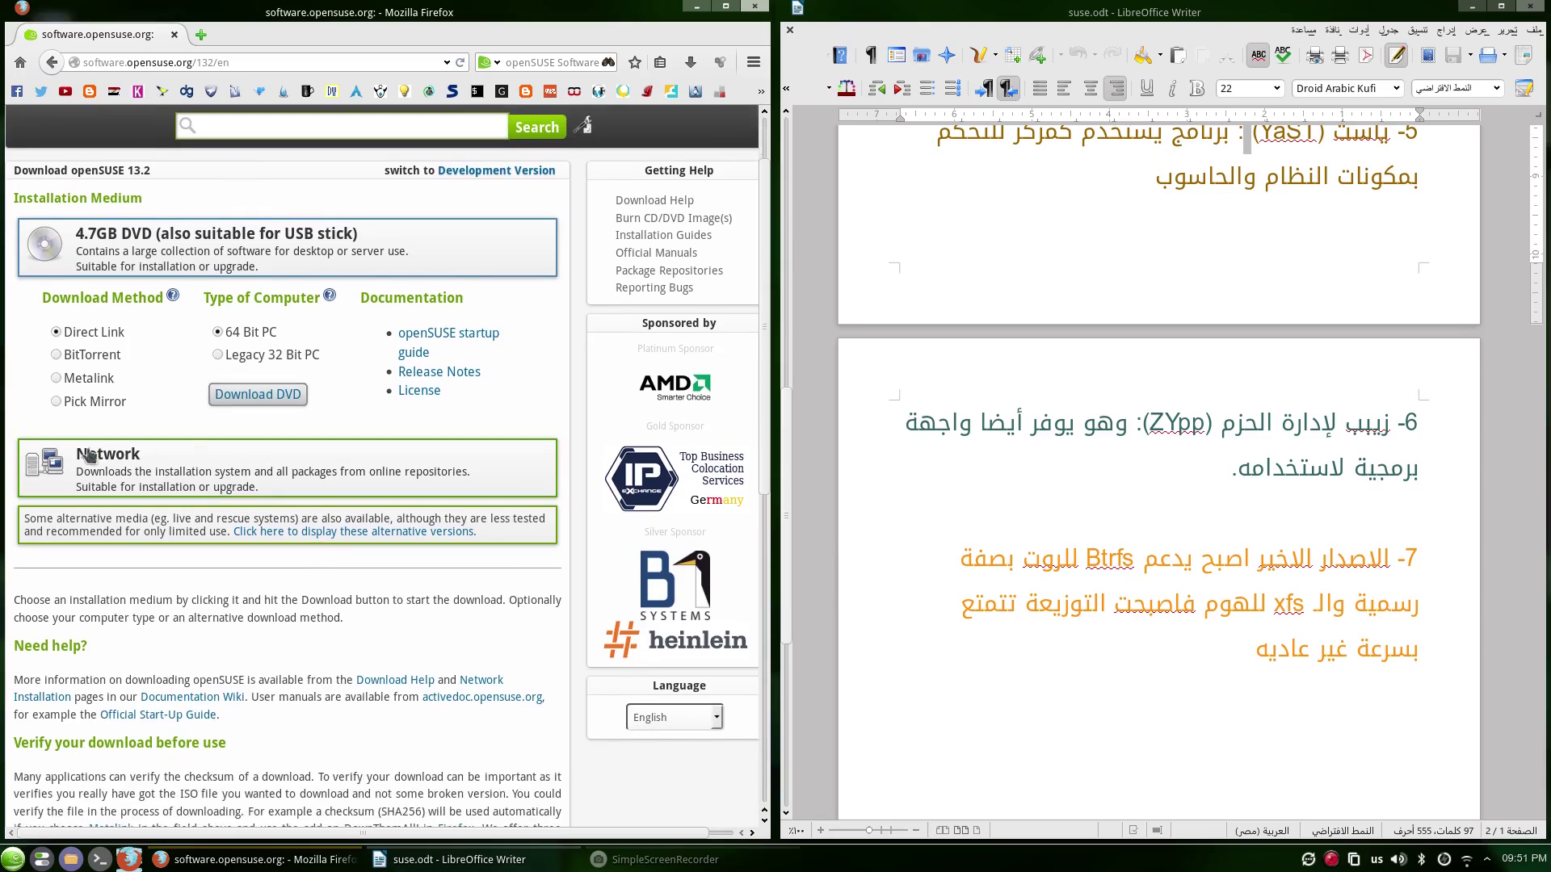
click(313, 536)
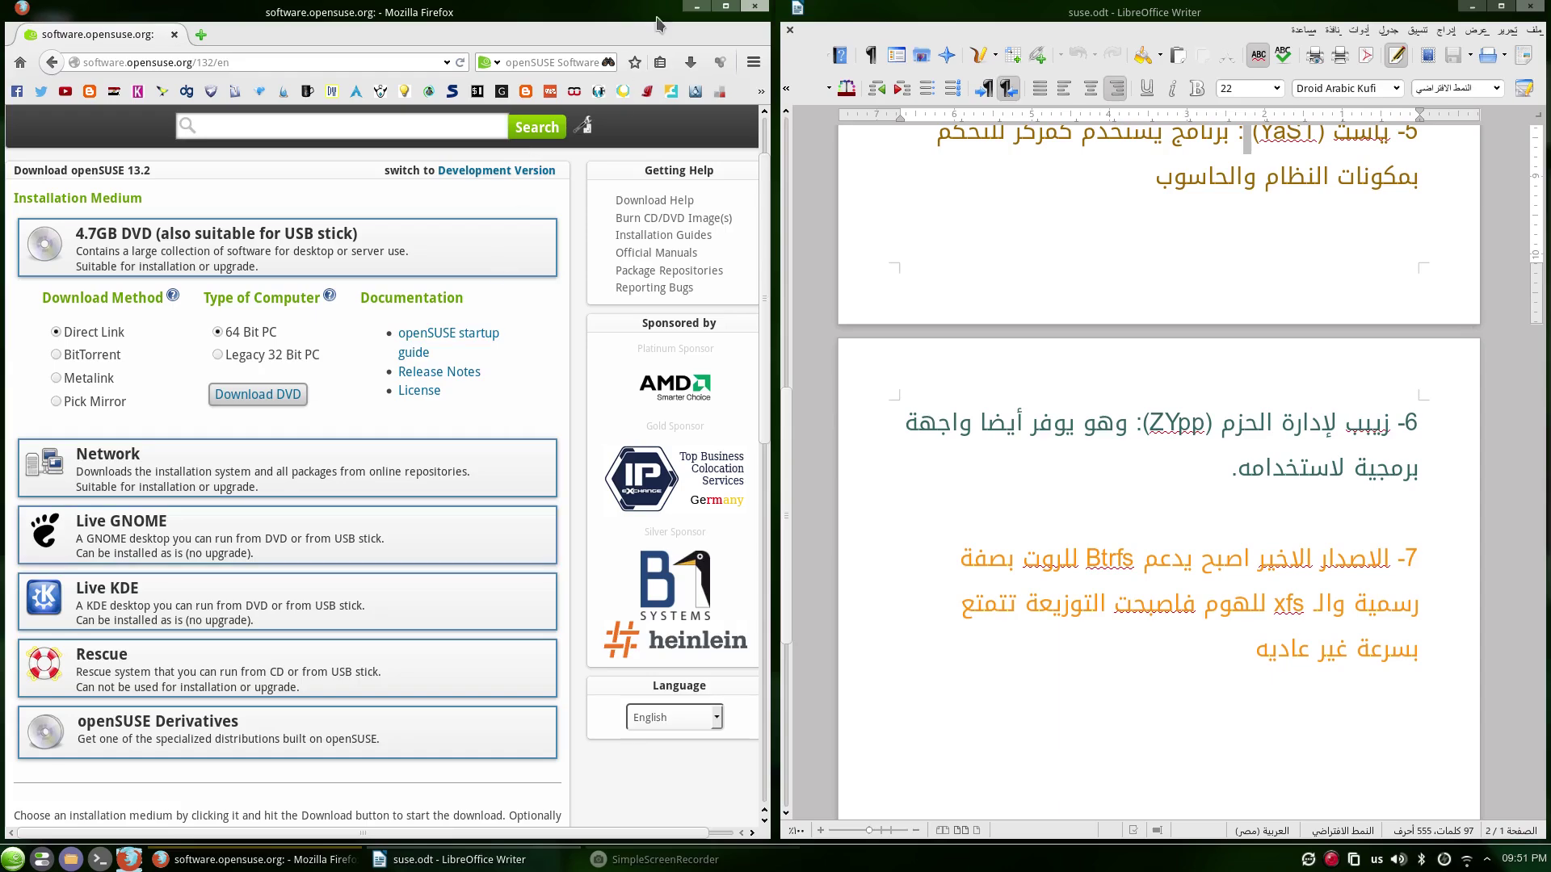
Move the browser and recorder windows aside and launch Oracle VM VirtualBox.
click(697, 6)
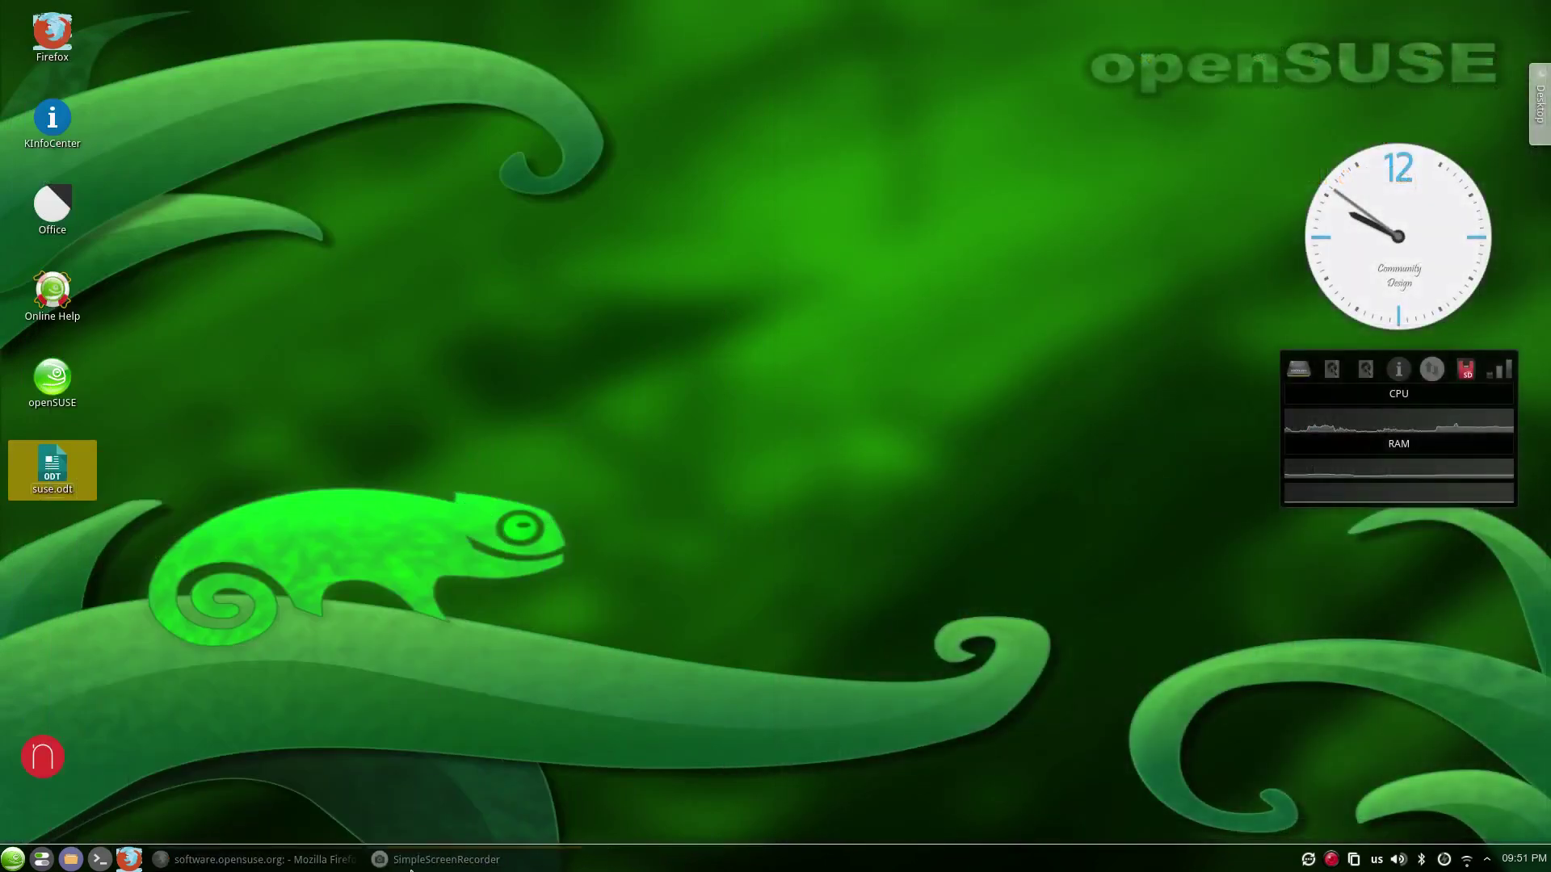
click(430, 861)
click(428, 861)
click(12, 859)
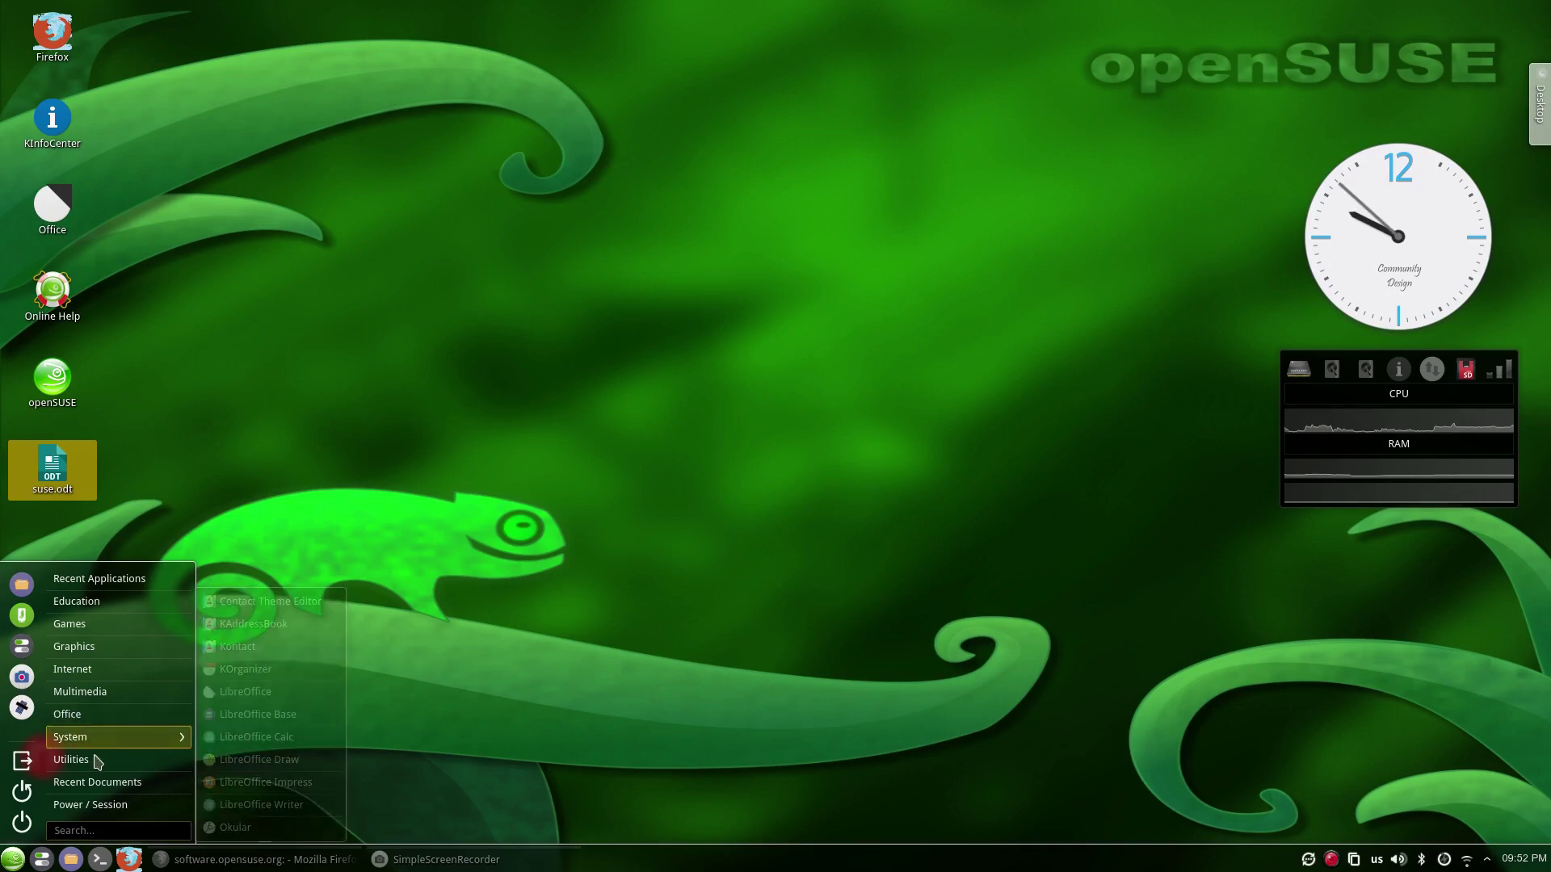
mouse_move(121, 739)
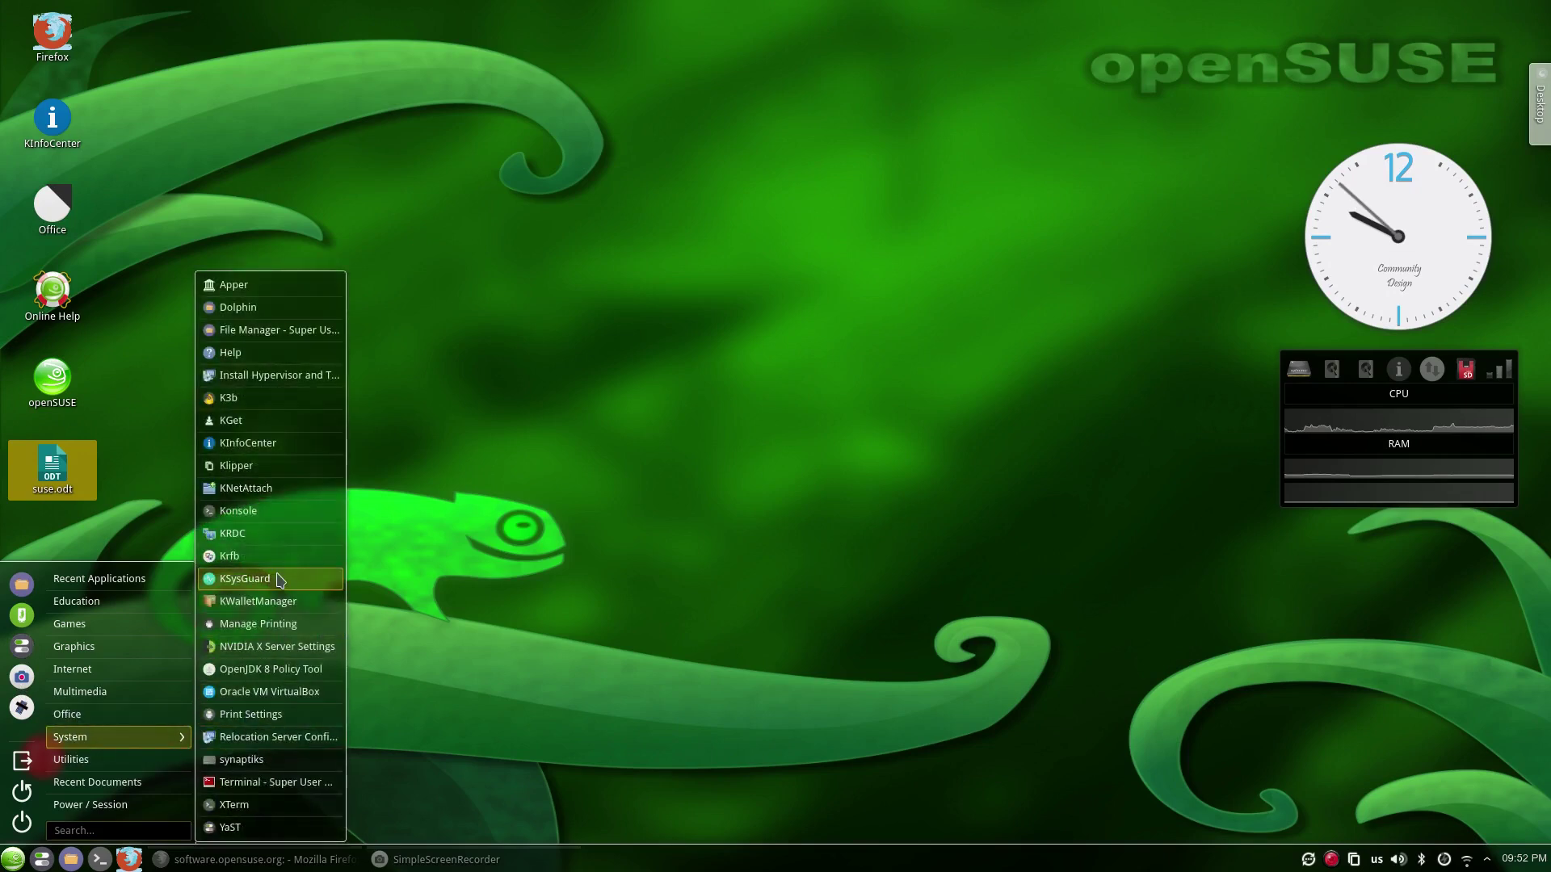
click(306, 691)
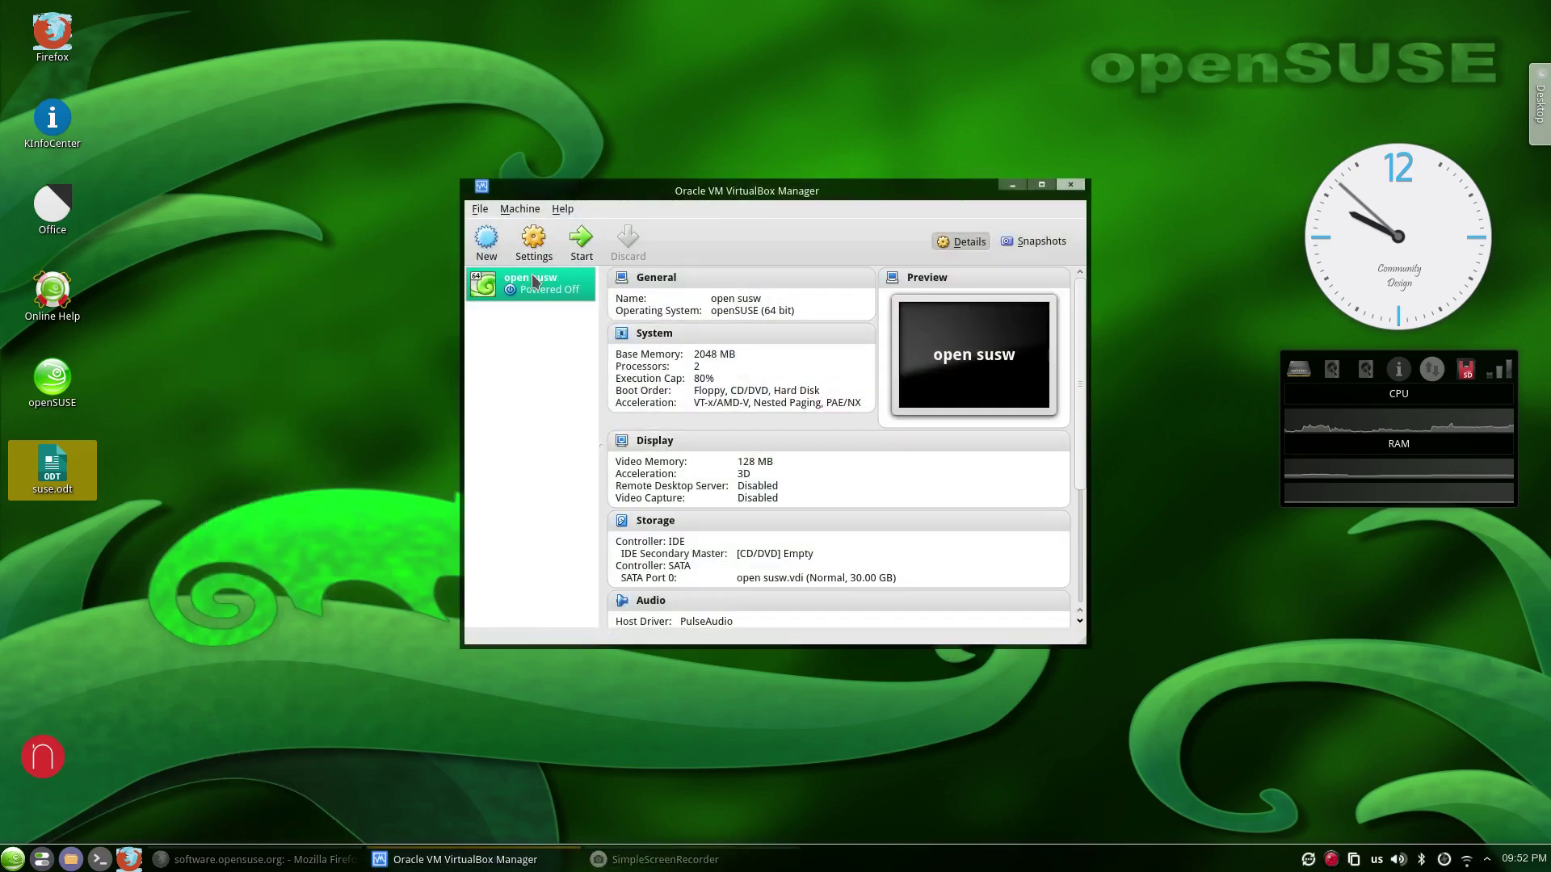
Insert openSUSE-13.2-DVD-x86_64_2.iso into the open susw VM's optical drive and start it.
click(533, 242)
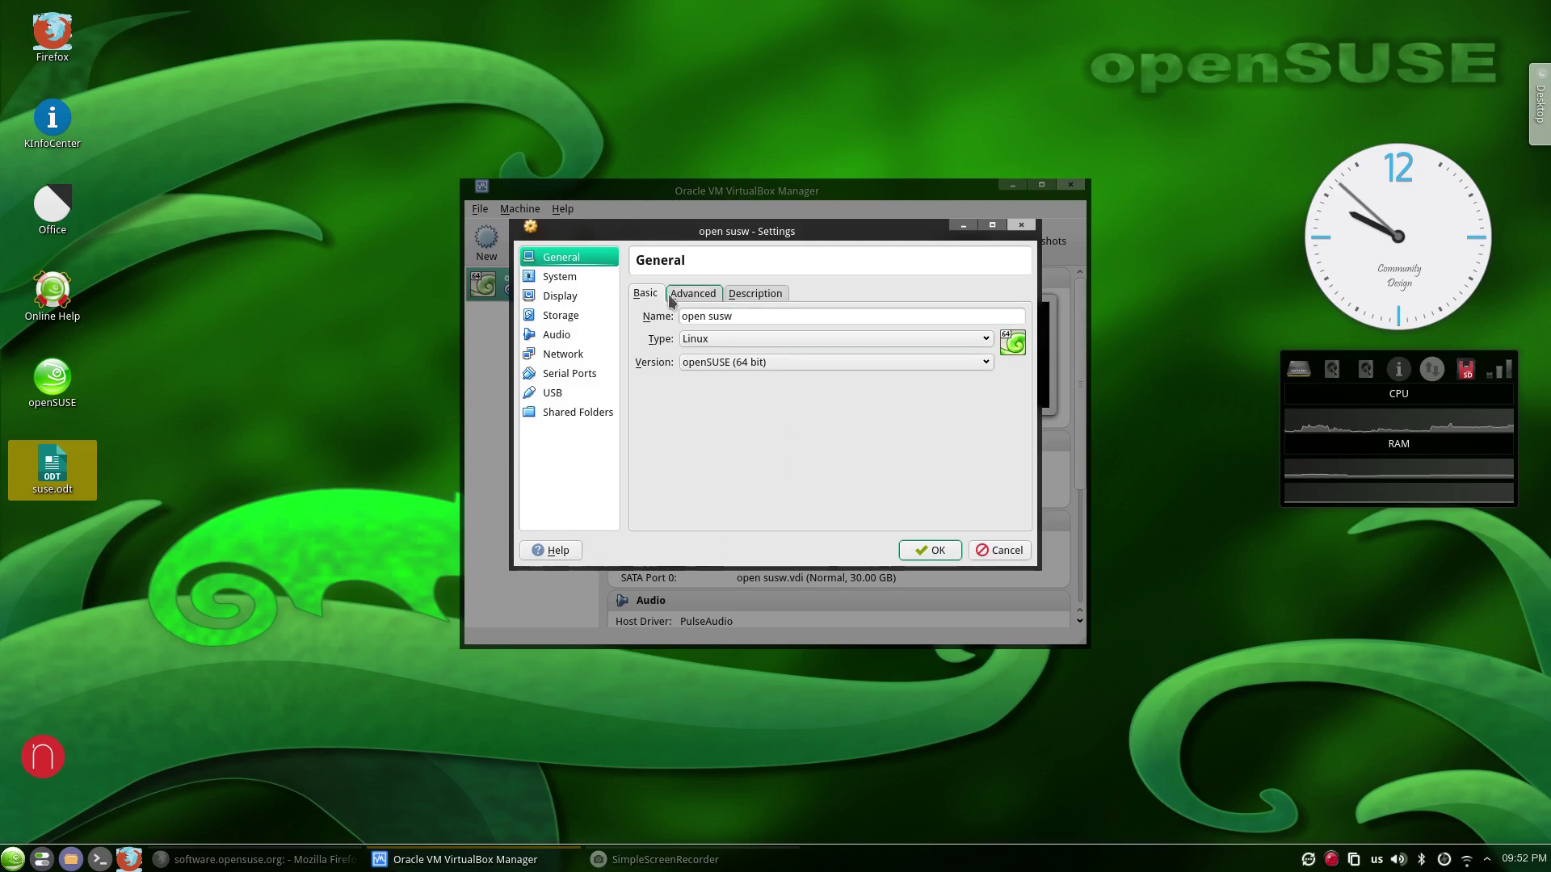
click(565, 315)
click(678, 332)
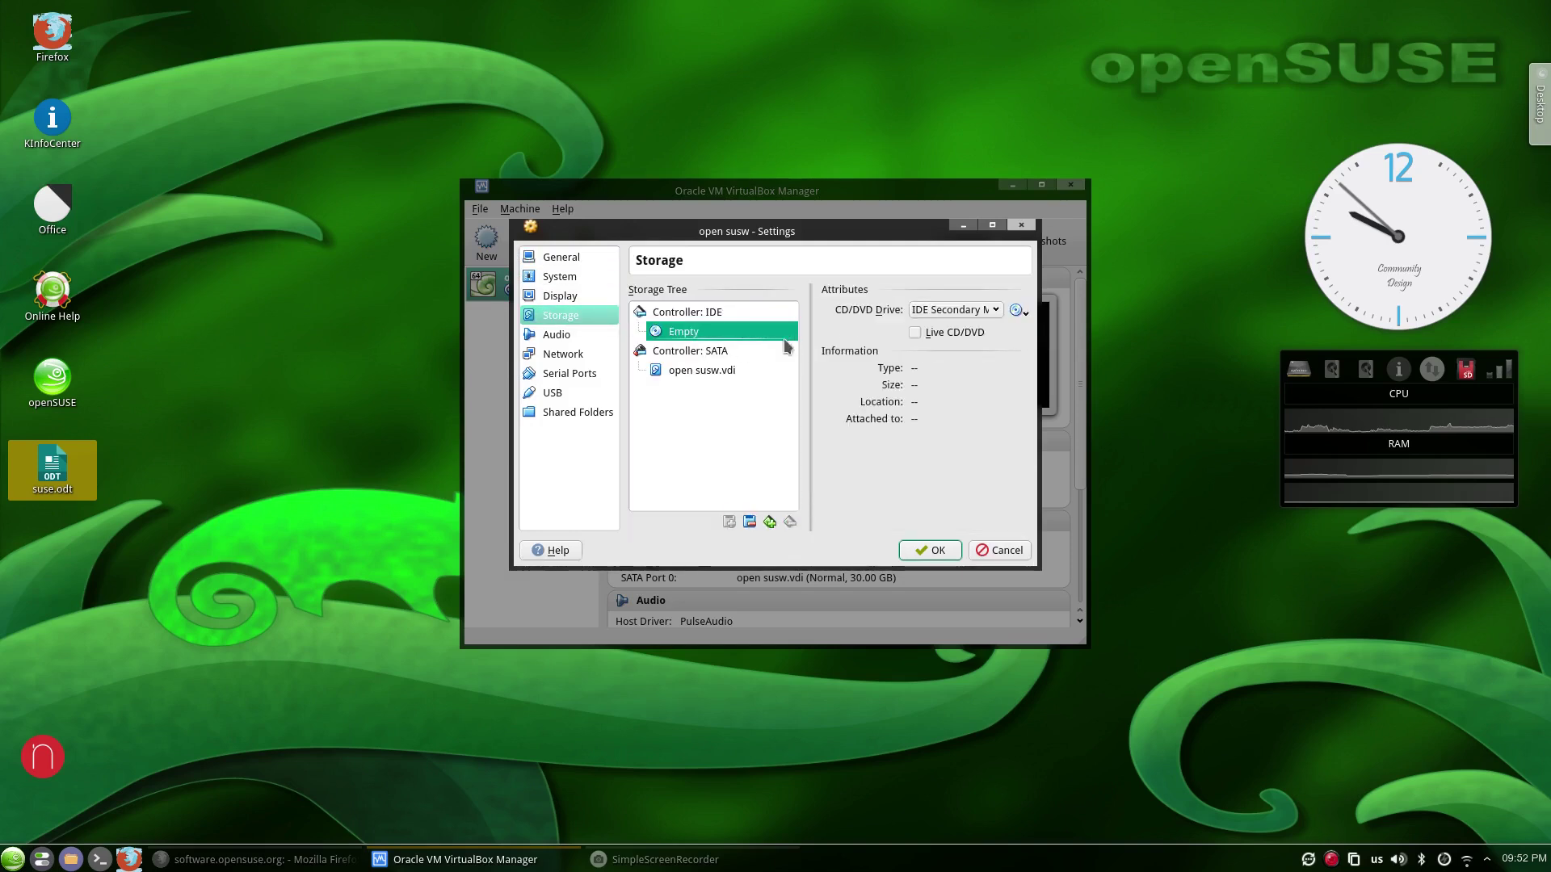
click(1025, 313)
click(1050, 374)
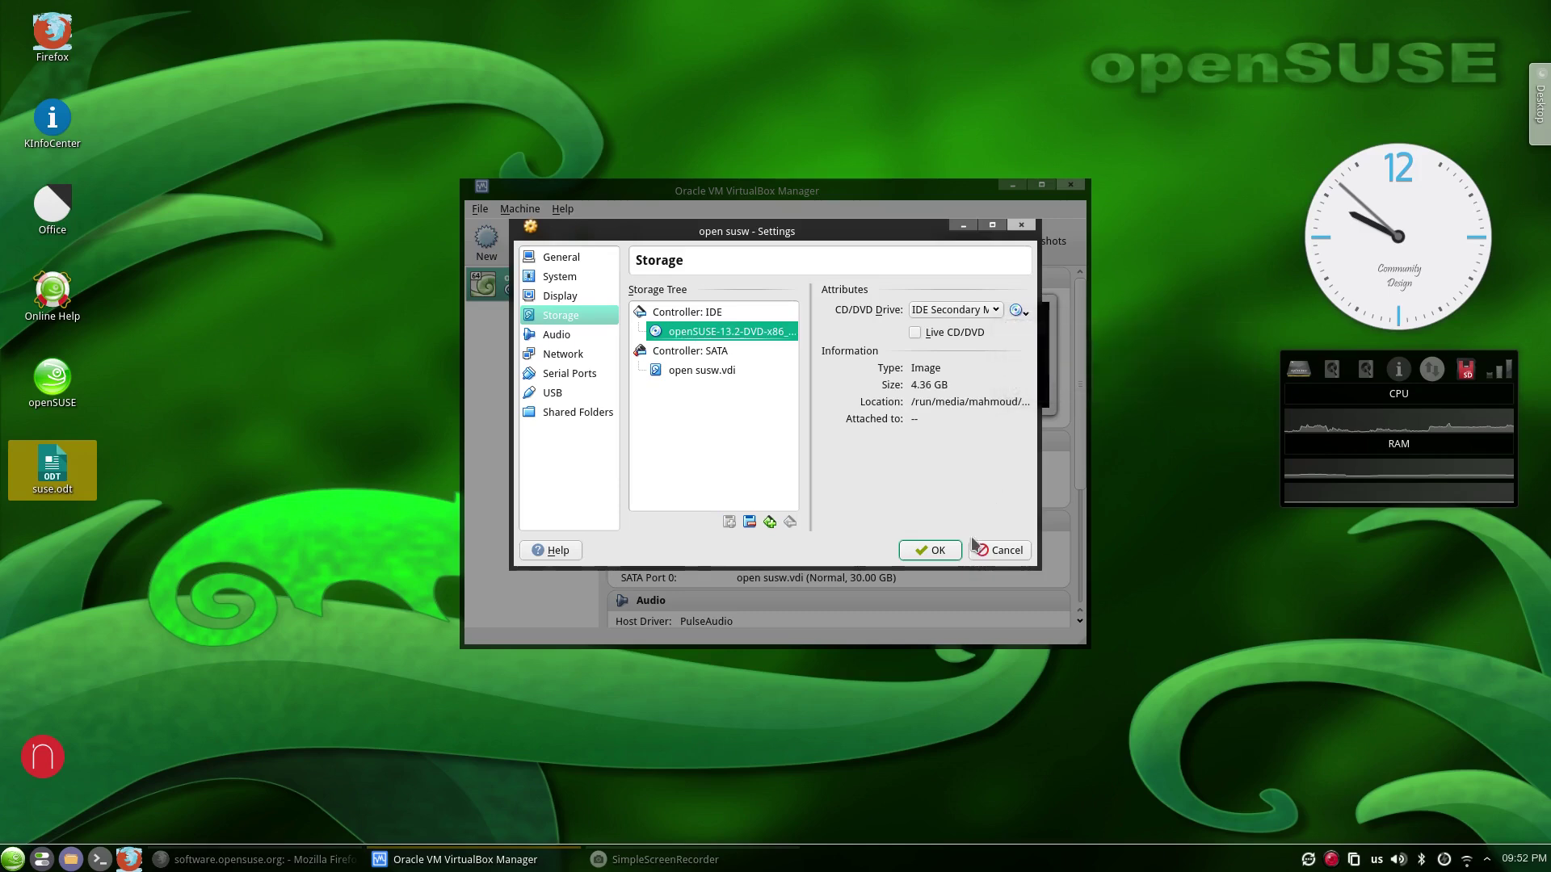
click(933, 550)
click(581, 242)
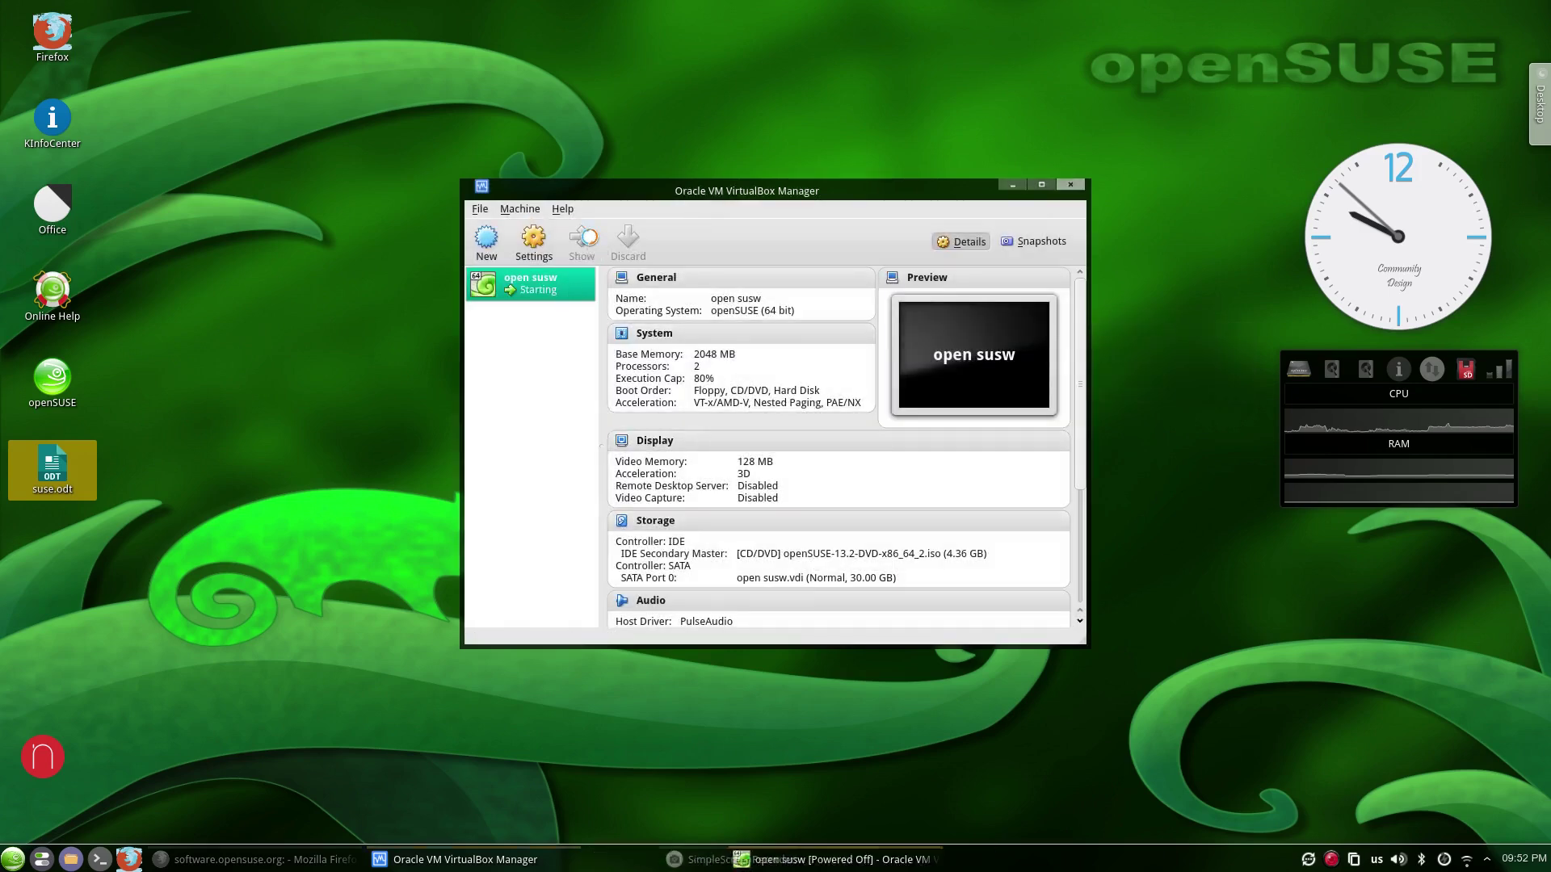
Close the Manager, boot the DVD's Installation entry, and let the VM capture input.
click(1070, 184)
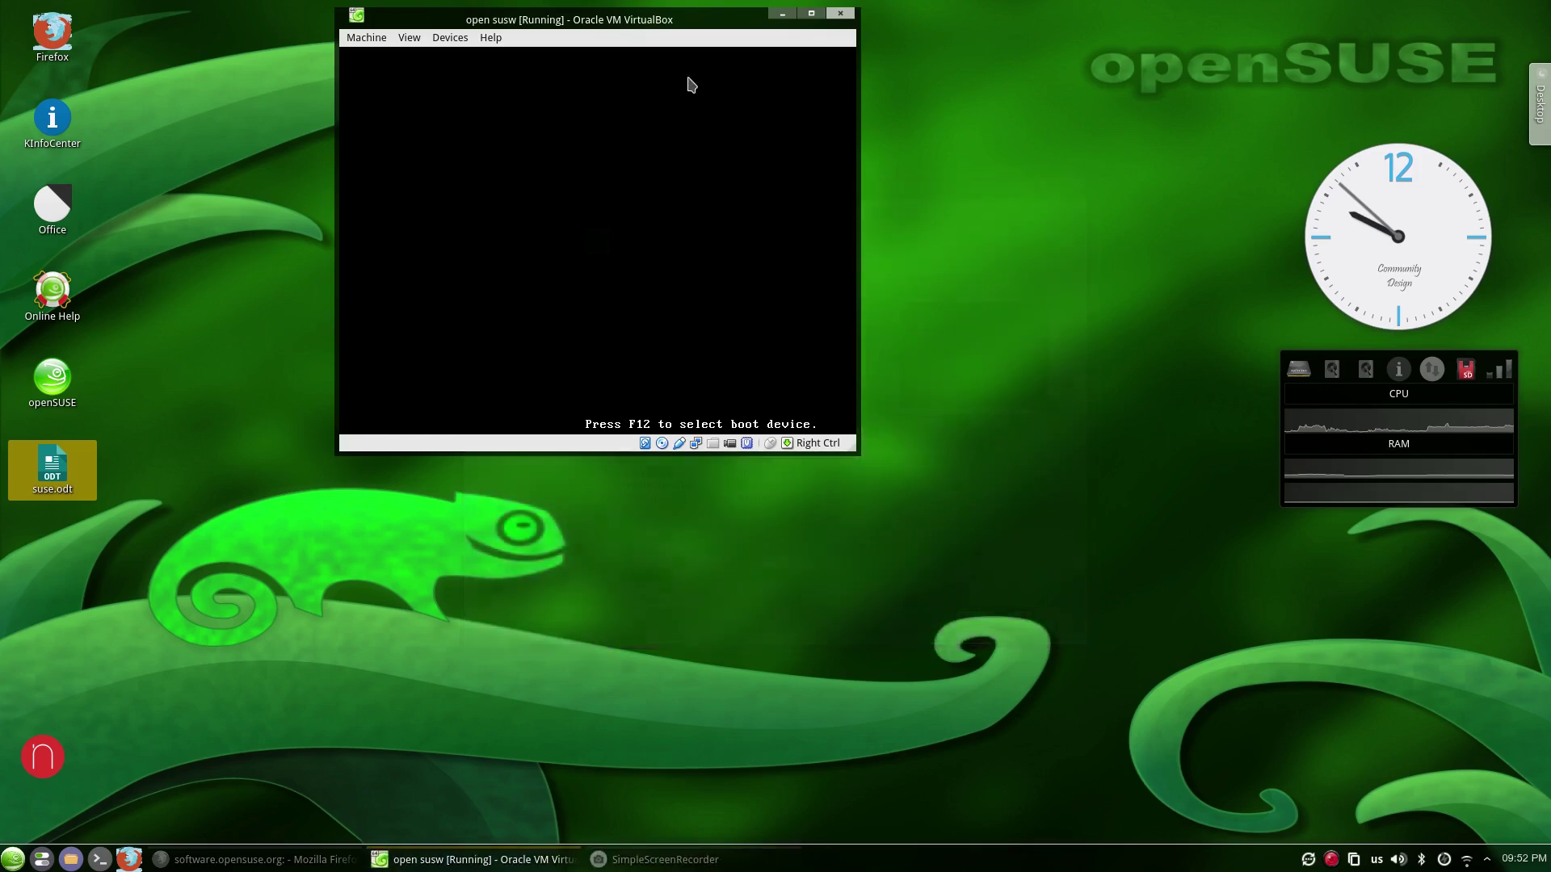
drag(661, 16, 785, 206)
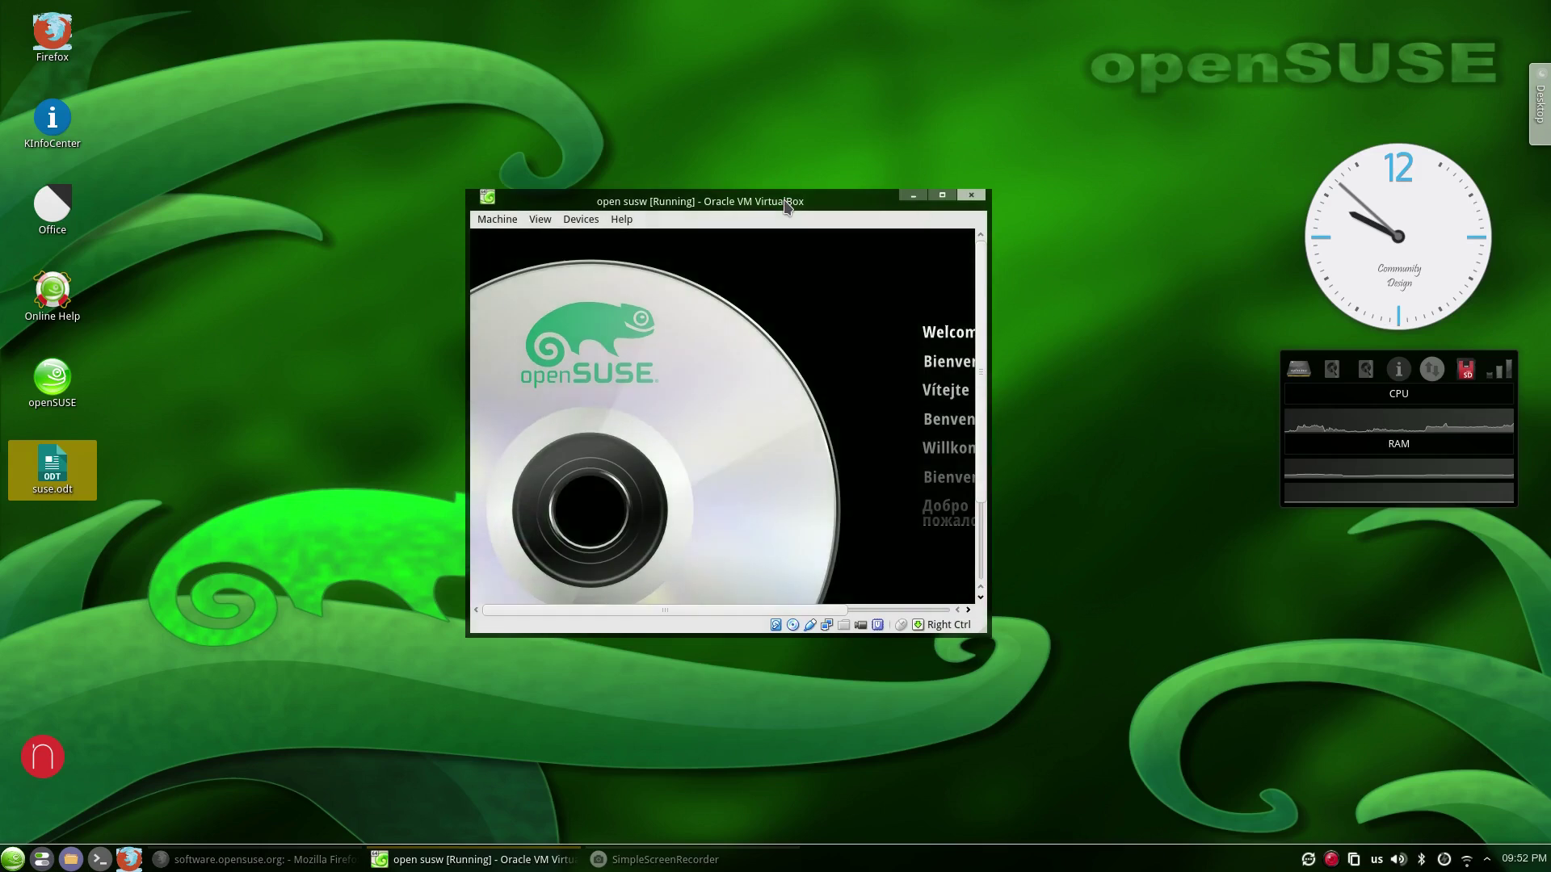
key(Down)
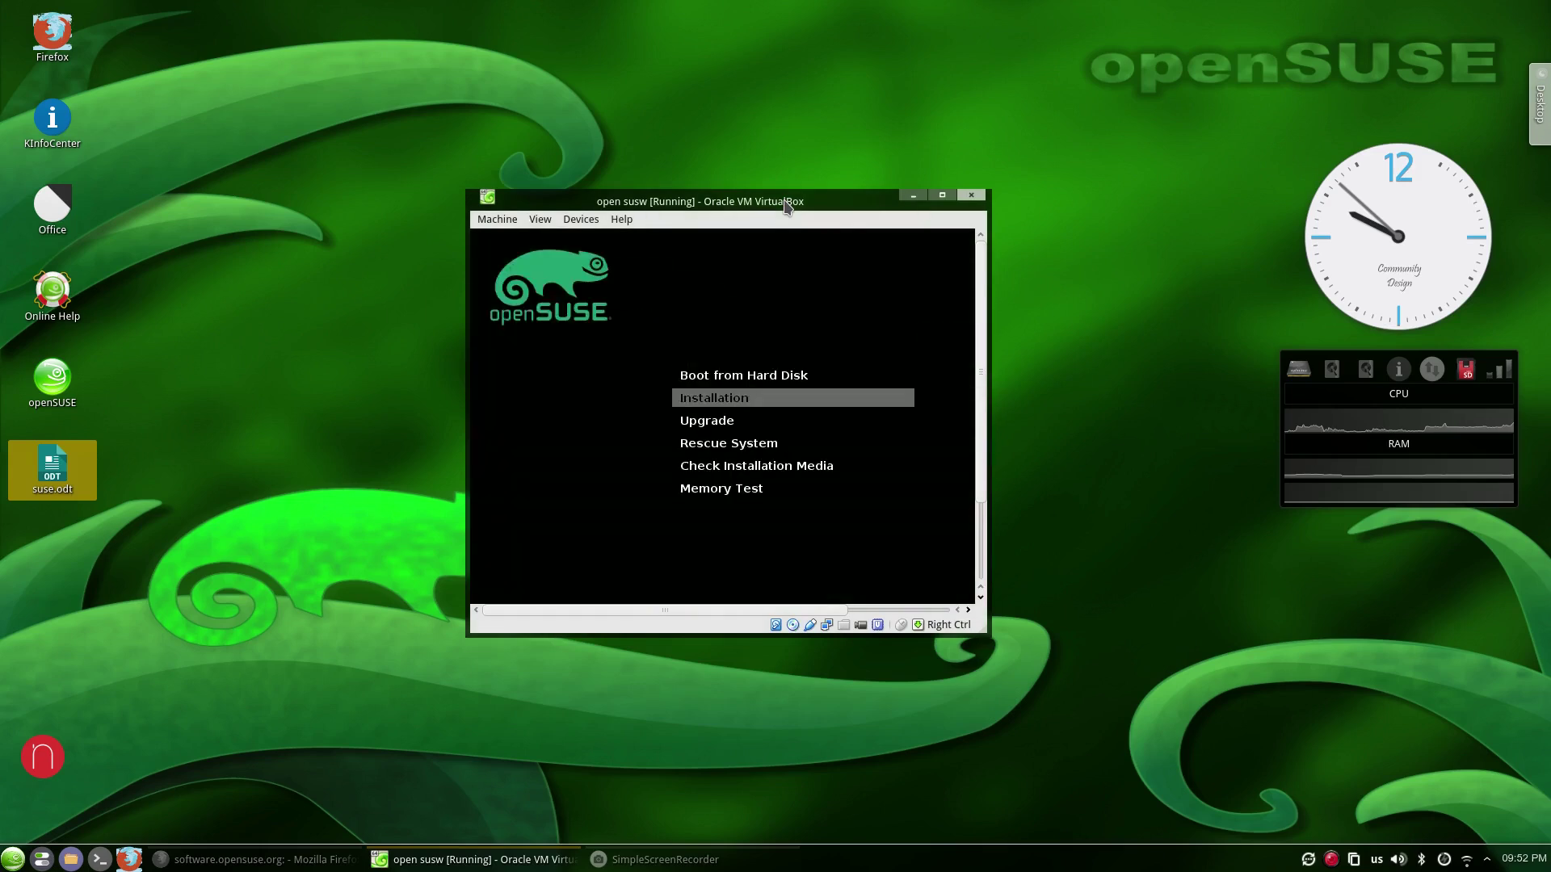
key(Return)
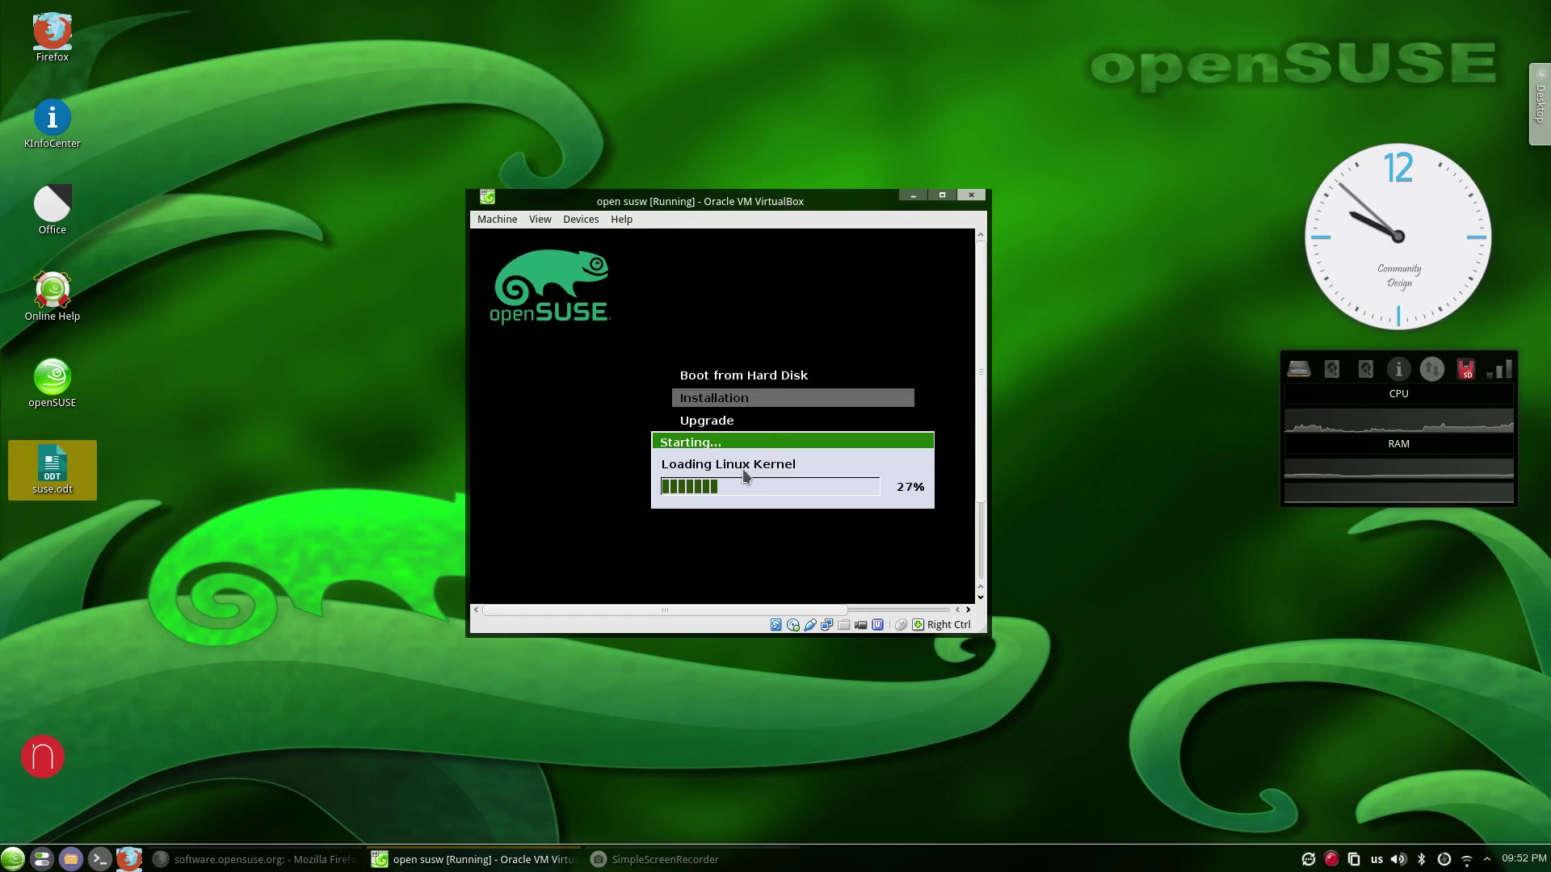
click(706, 459)
click(695, 529)
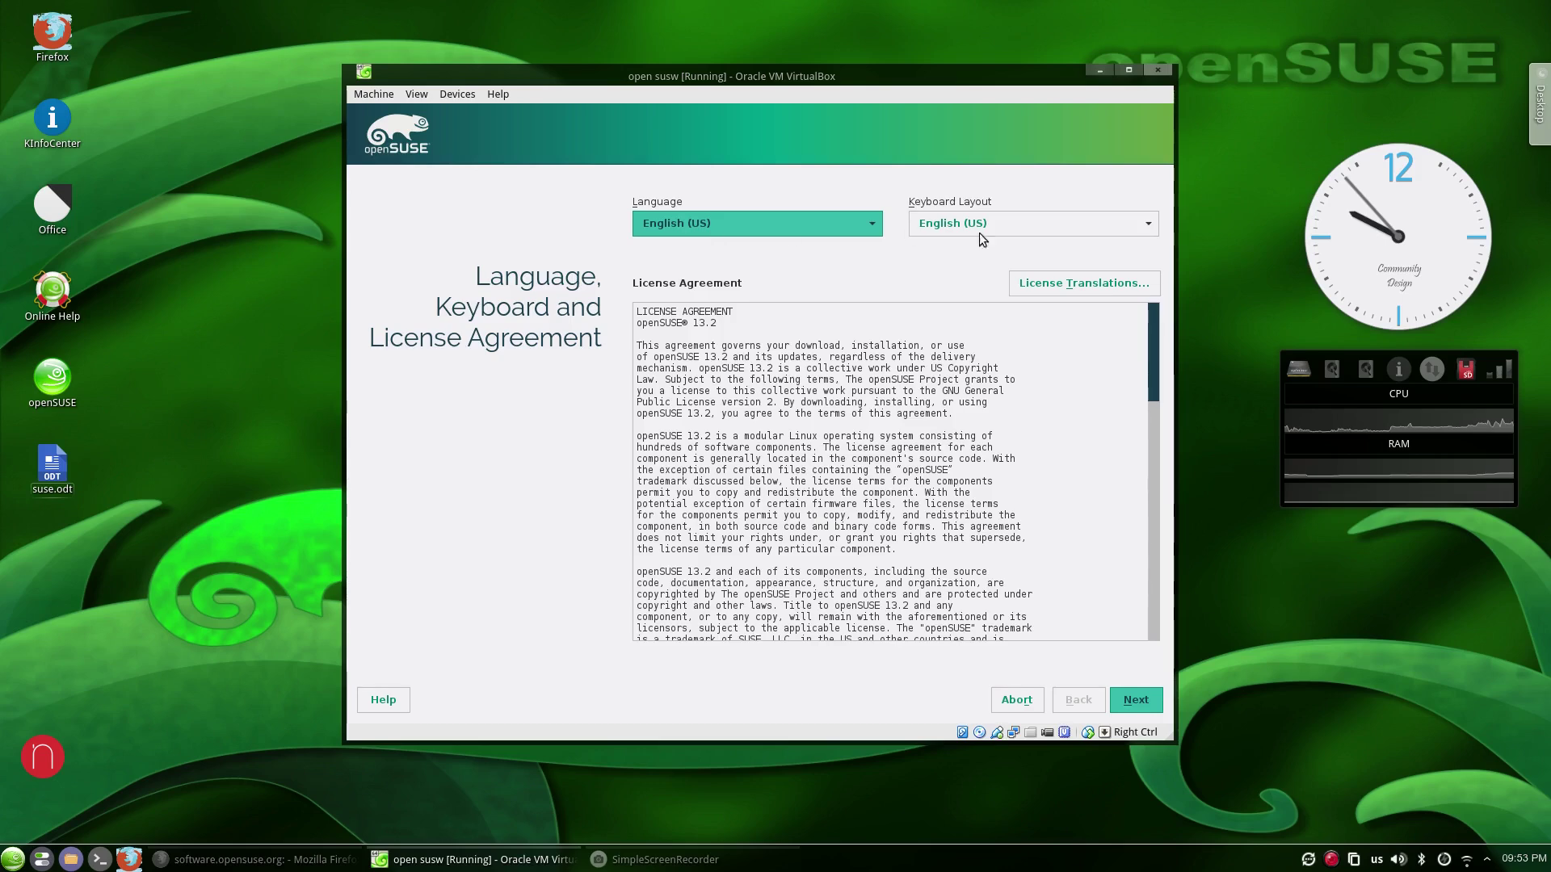
Accept the English (US) language and license page, then choose to create a custom partition setup.
click(1151, 705)
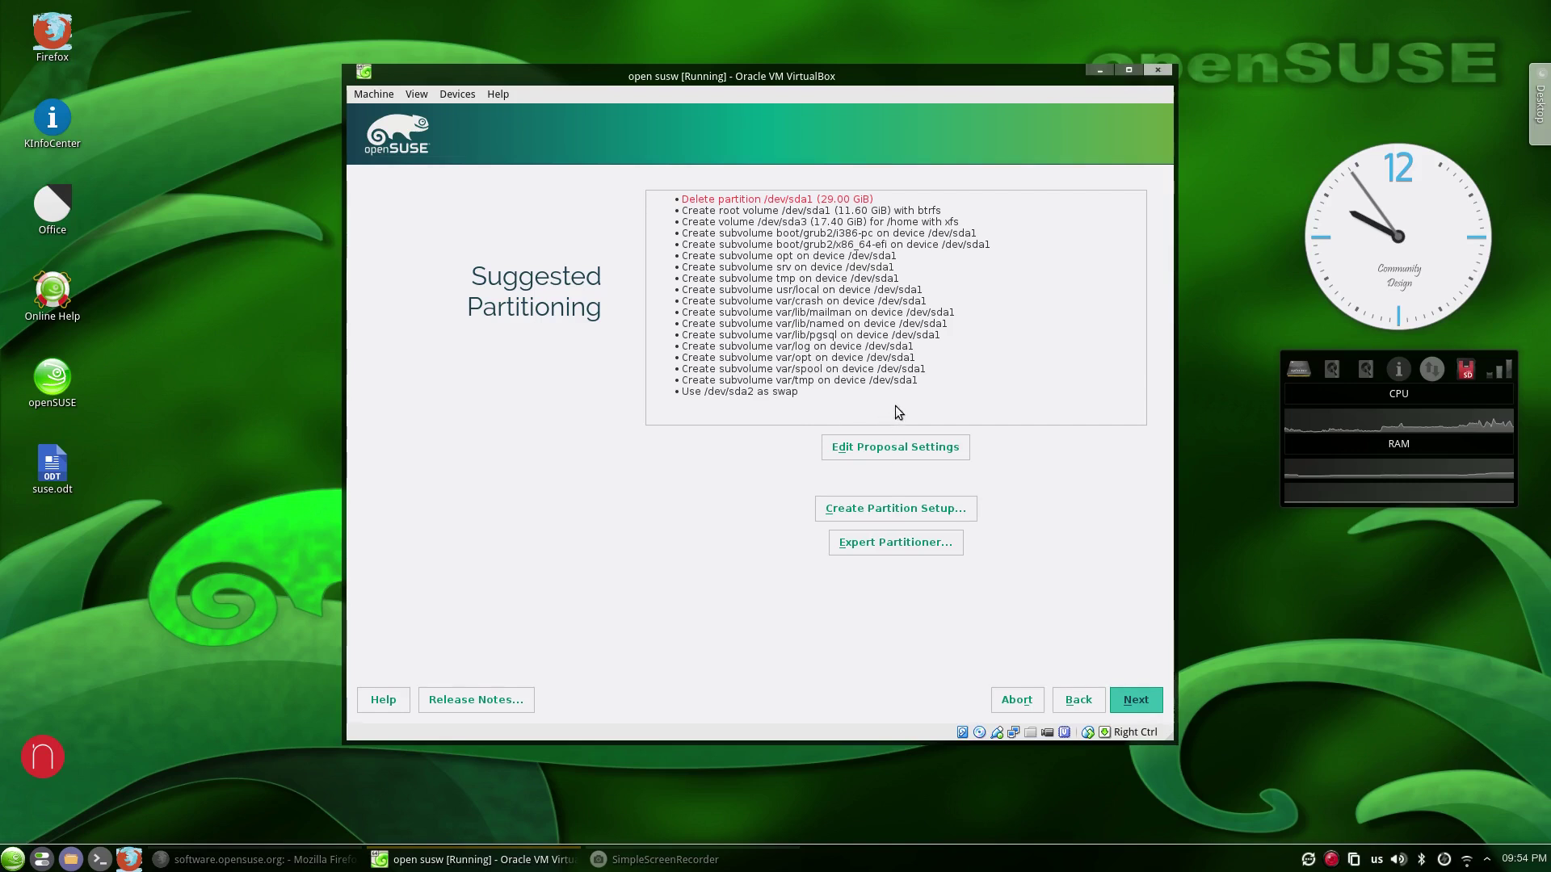
click(890, 510)
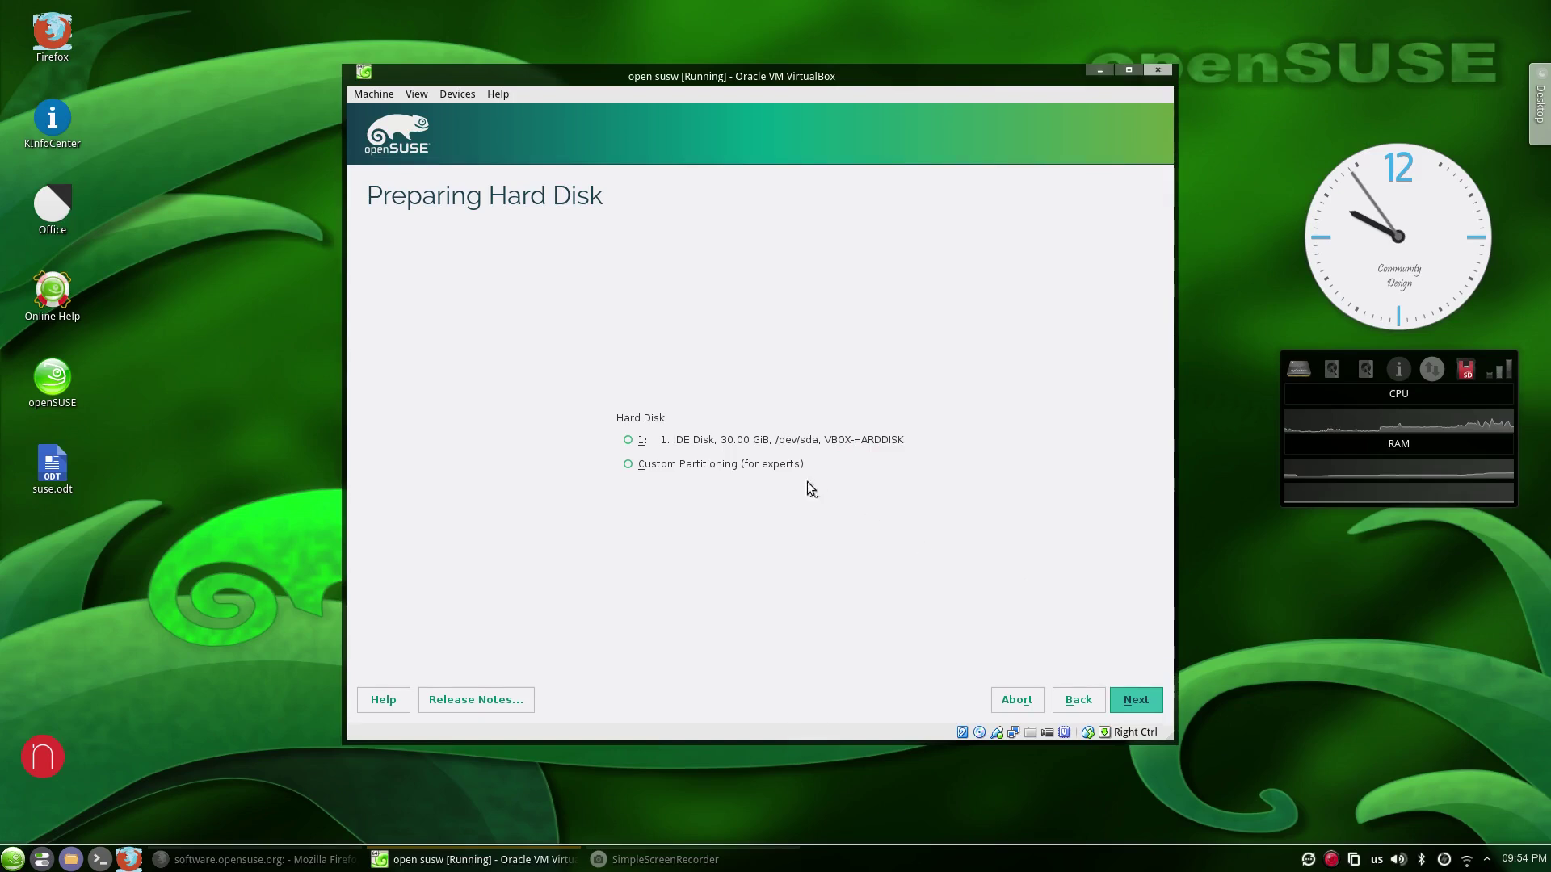
In the Expert Partitioner, delete the swap partition sda2 and the 29 GiB sda1.
click(1137, 701)
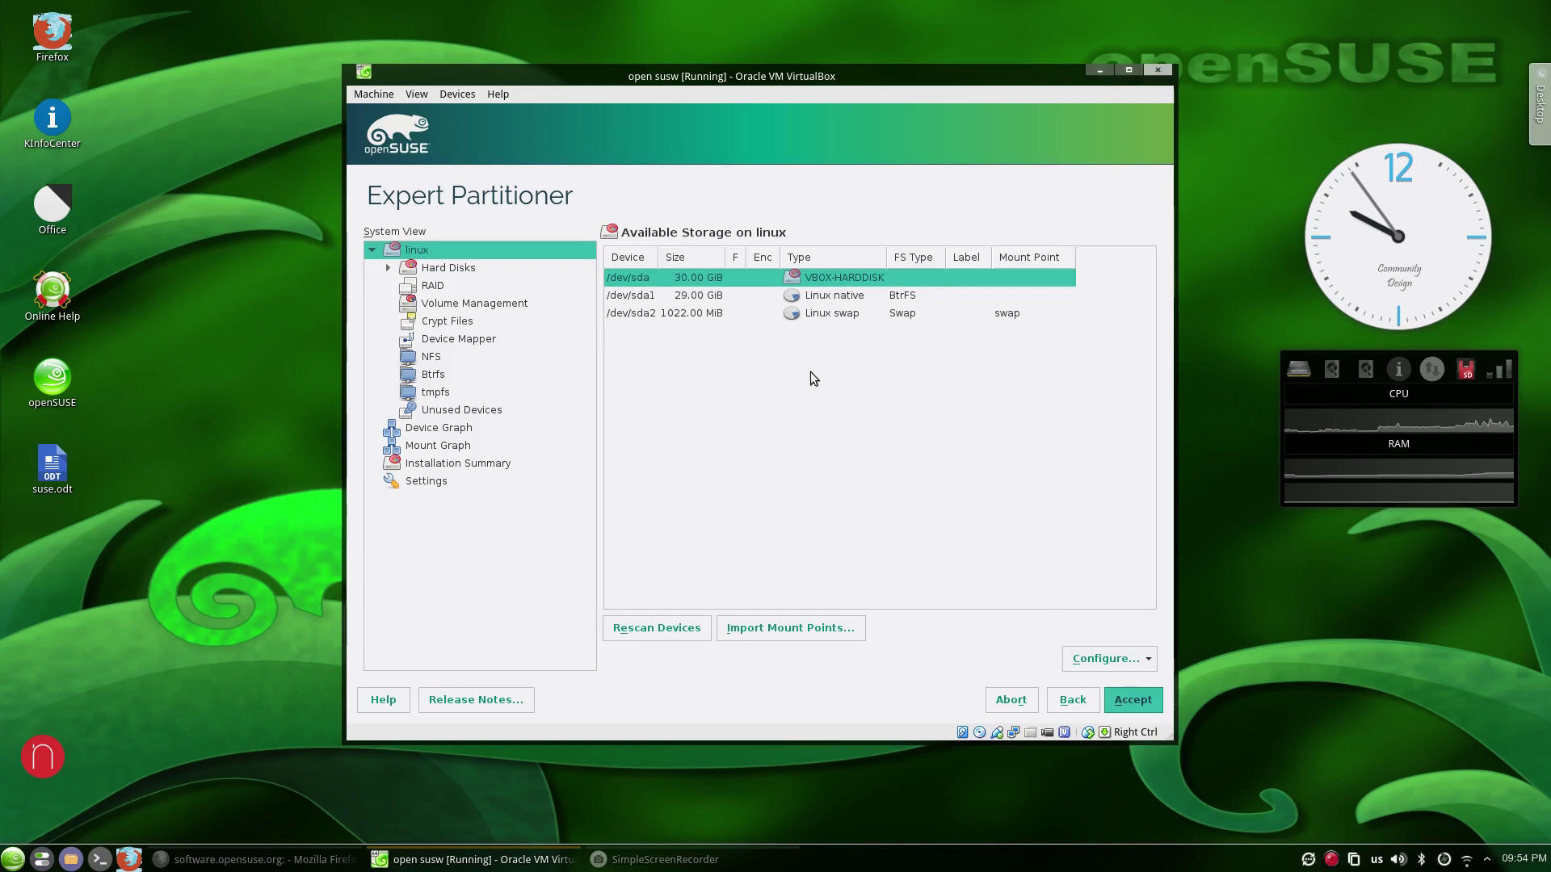
click(706, 311)
right_click(706, 312)
click(756, 374)
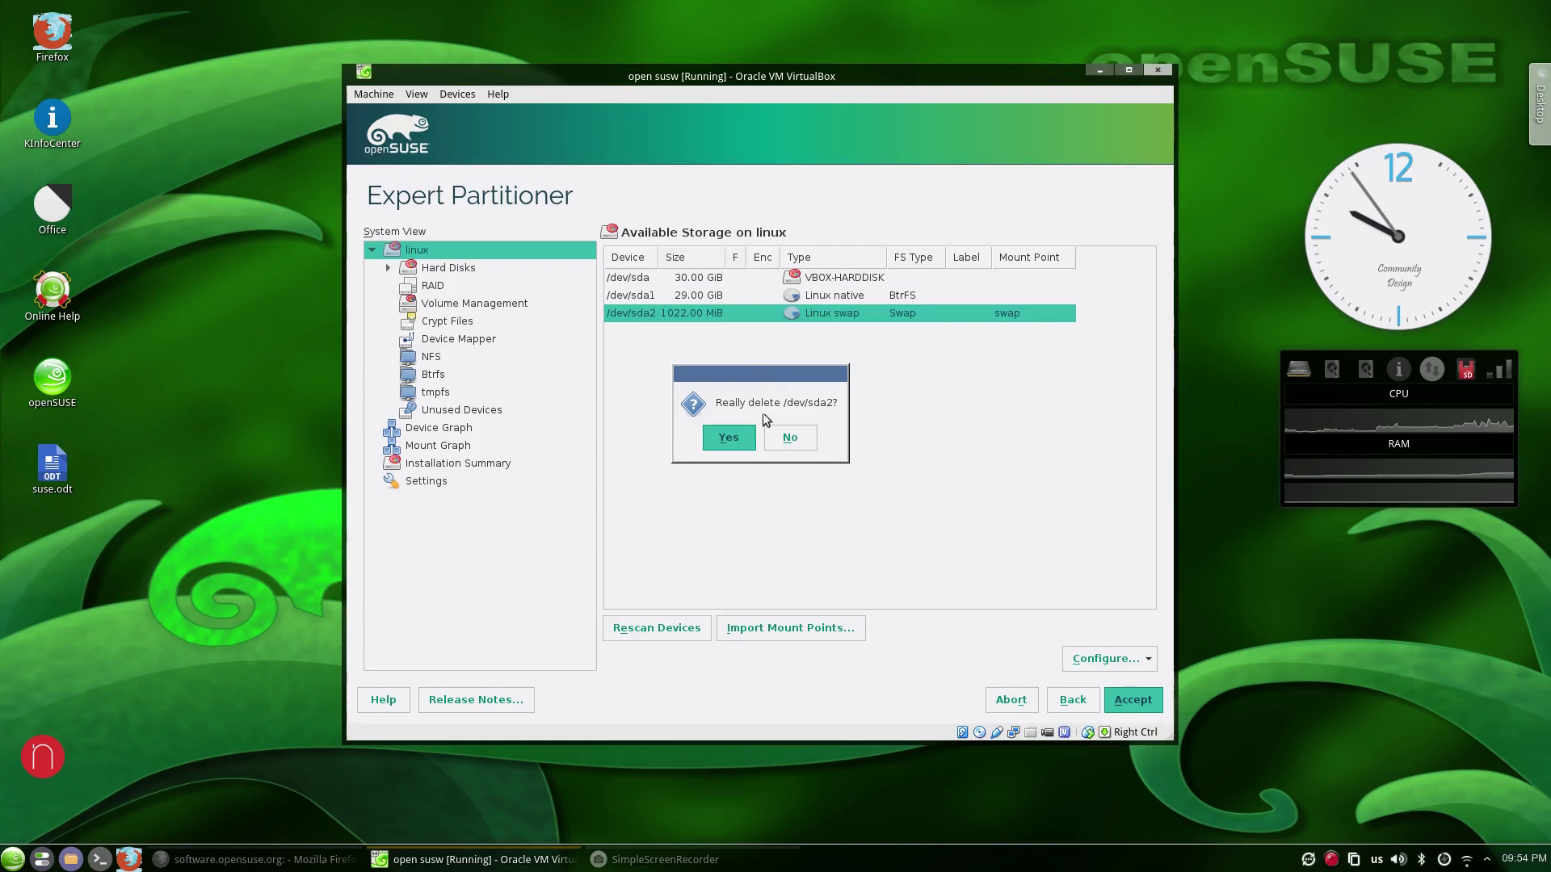
click(733, 438)
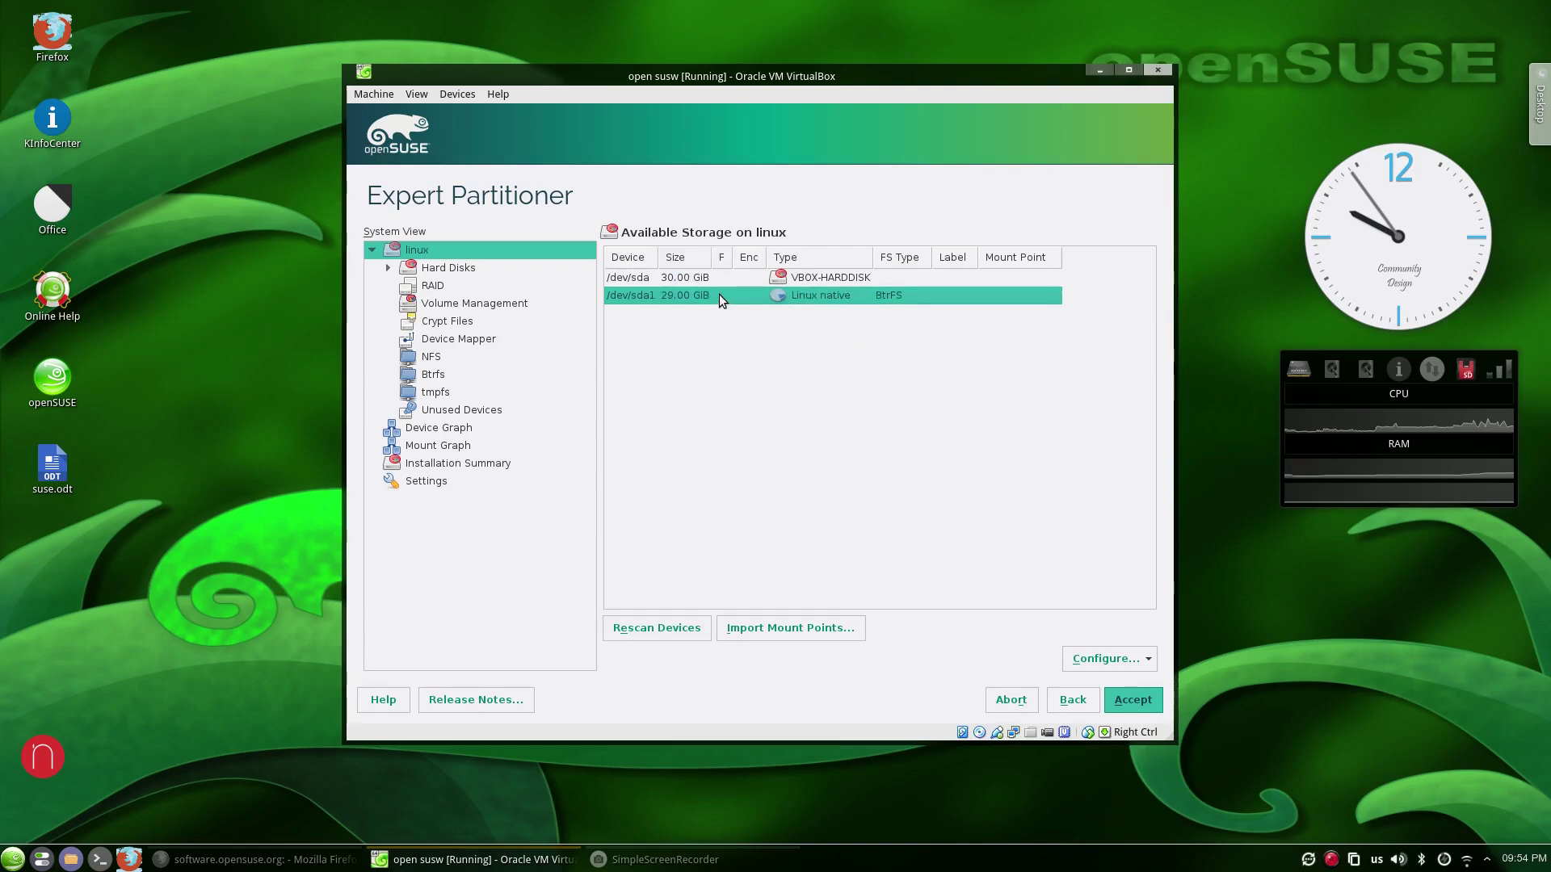
right_click(718, 294)
click(759, 359)
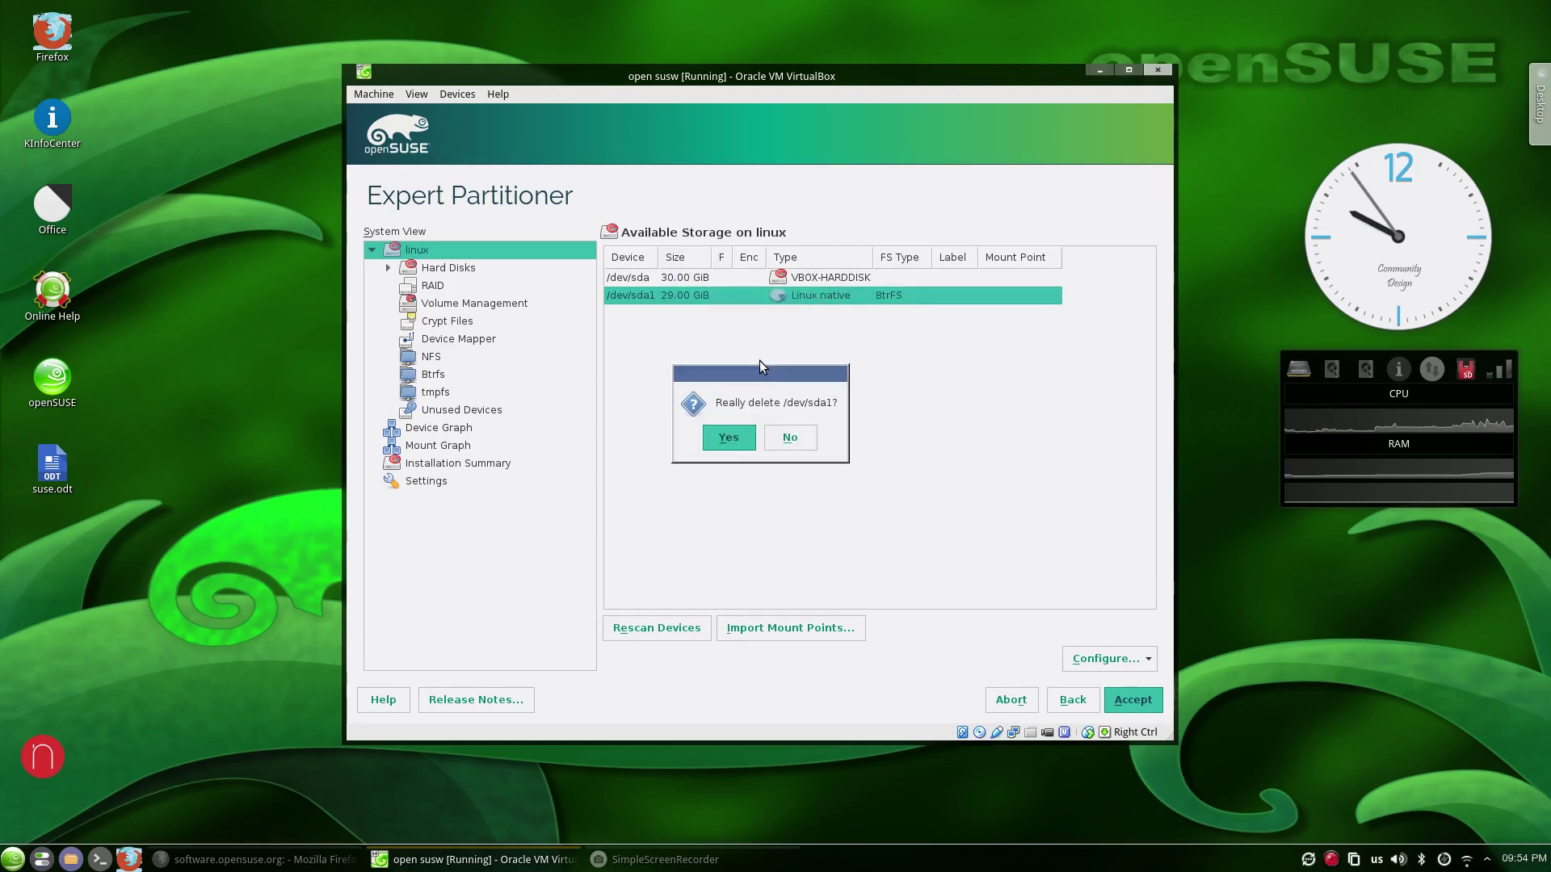
click(733, 439)
Create a 15 GiB primary BtrFS partition mounted at /, then start adding another partition to sda.
right_click(809, 278)
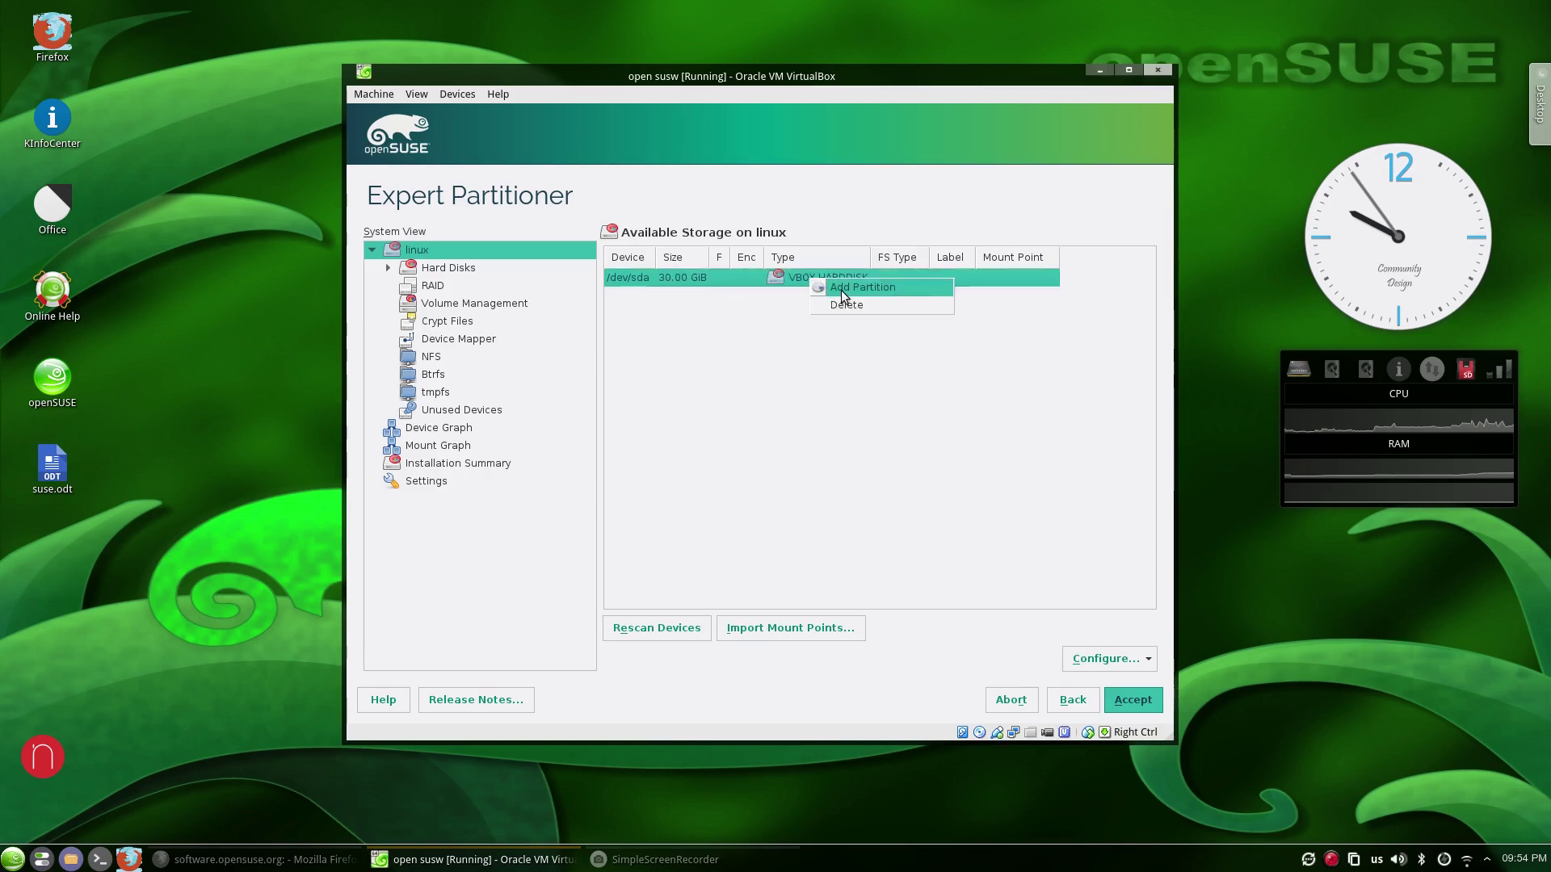
click(841, 289)
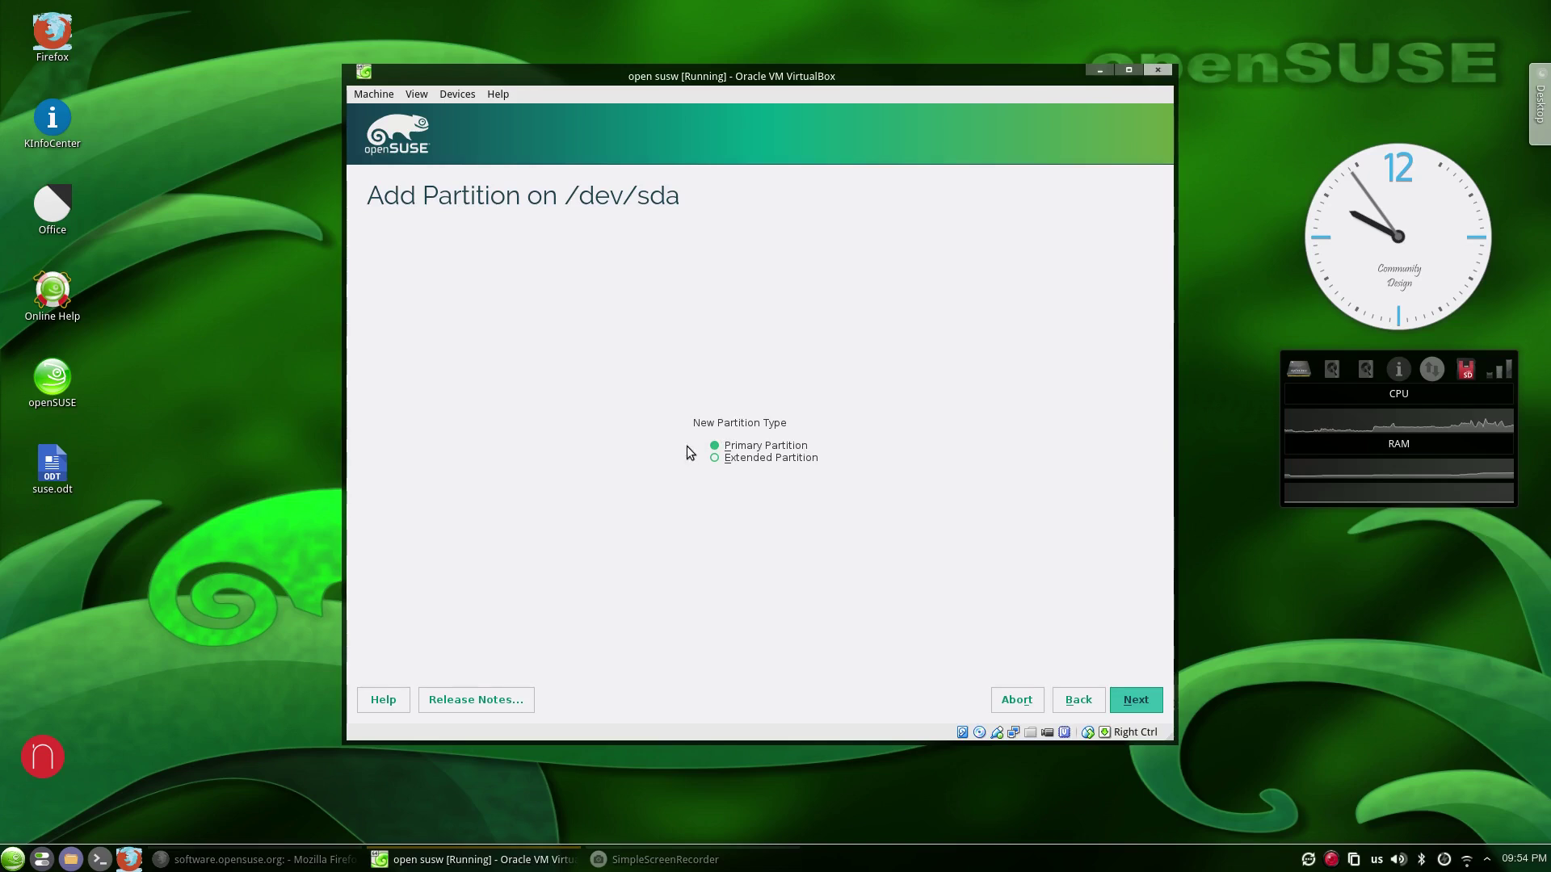
click(1135, 701)
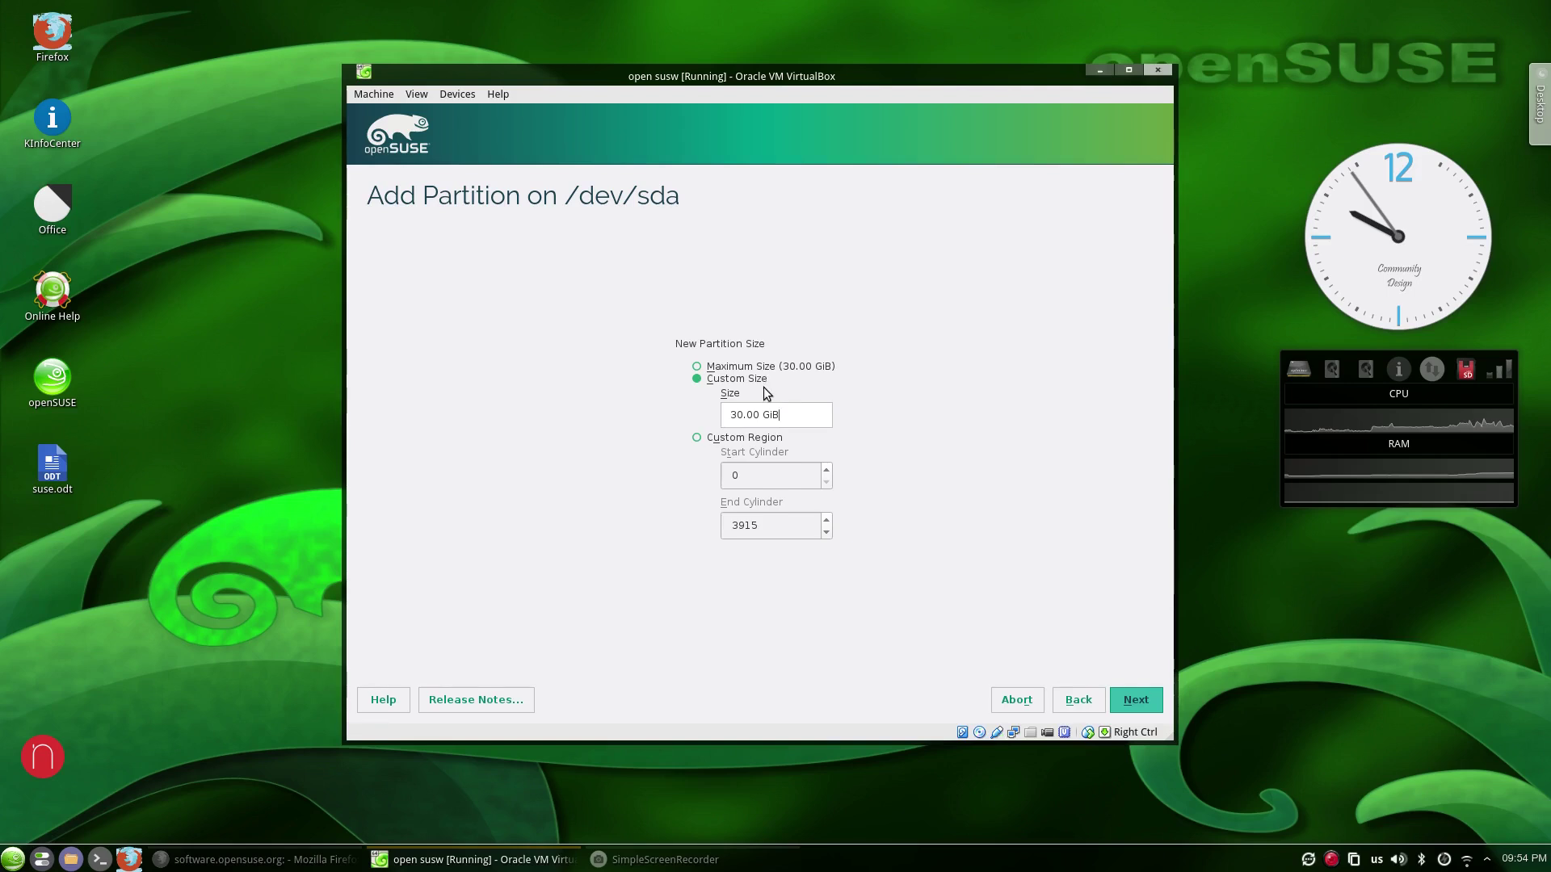
double_click(737, 414)
text(15)
click(1135, 701)
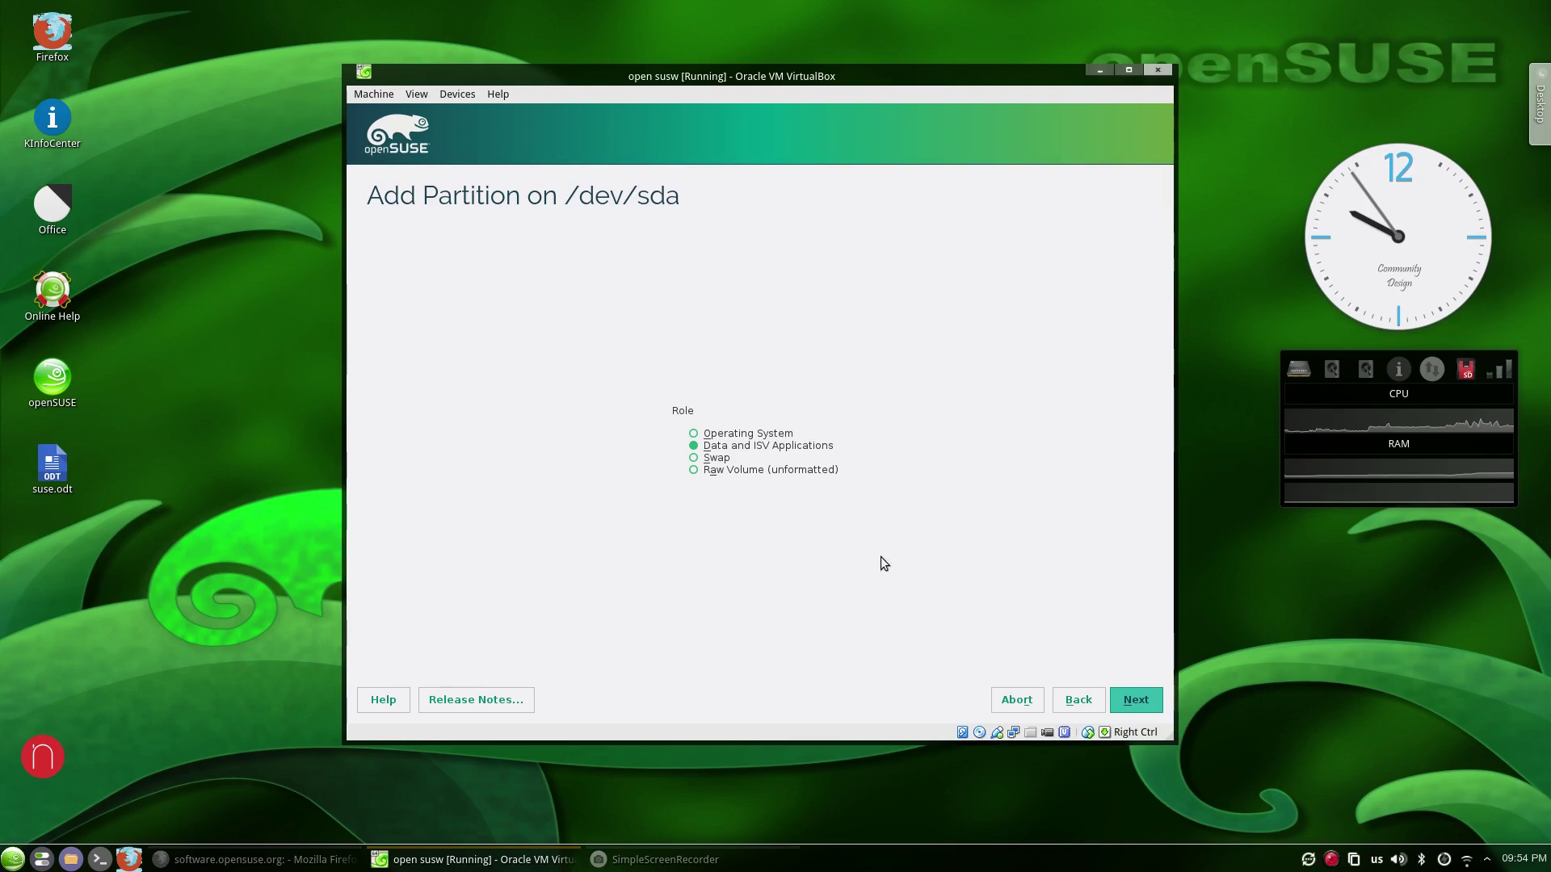
click(1138, 701)
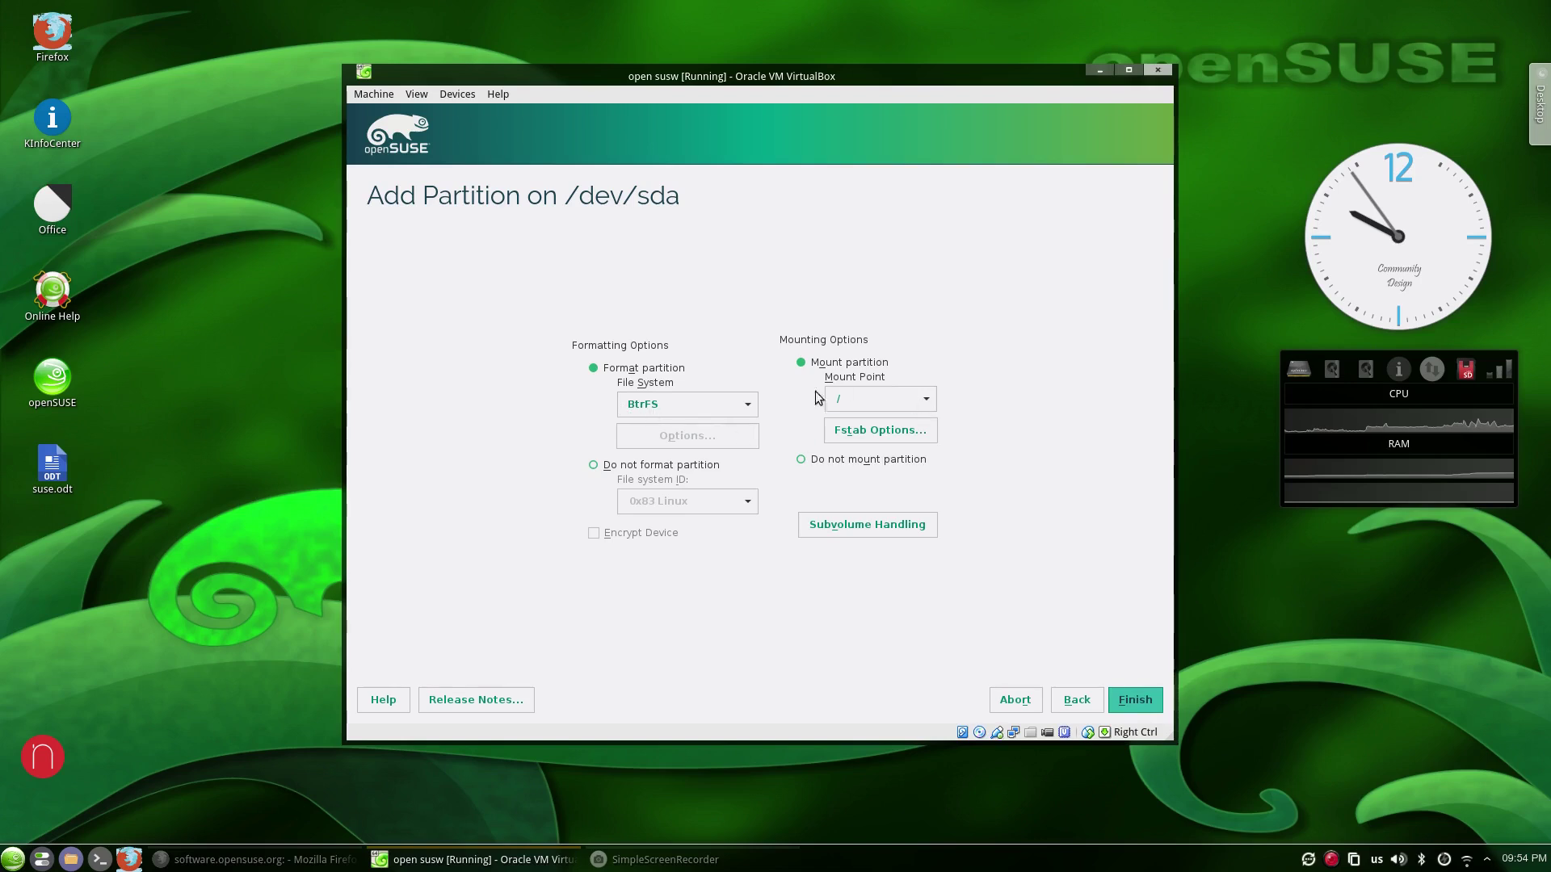
click(1135, 700)
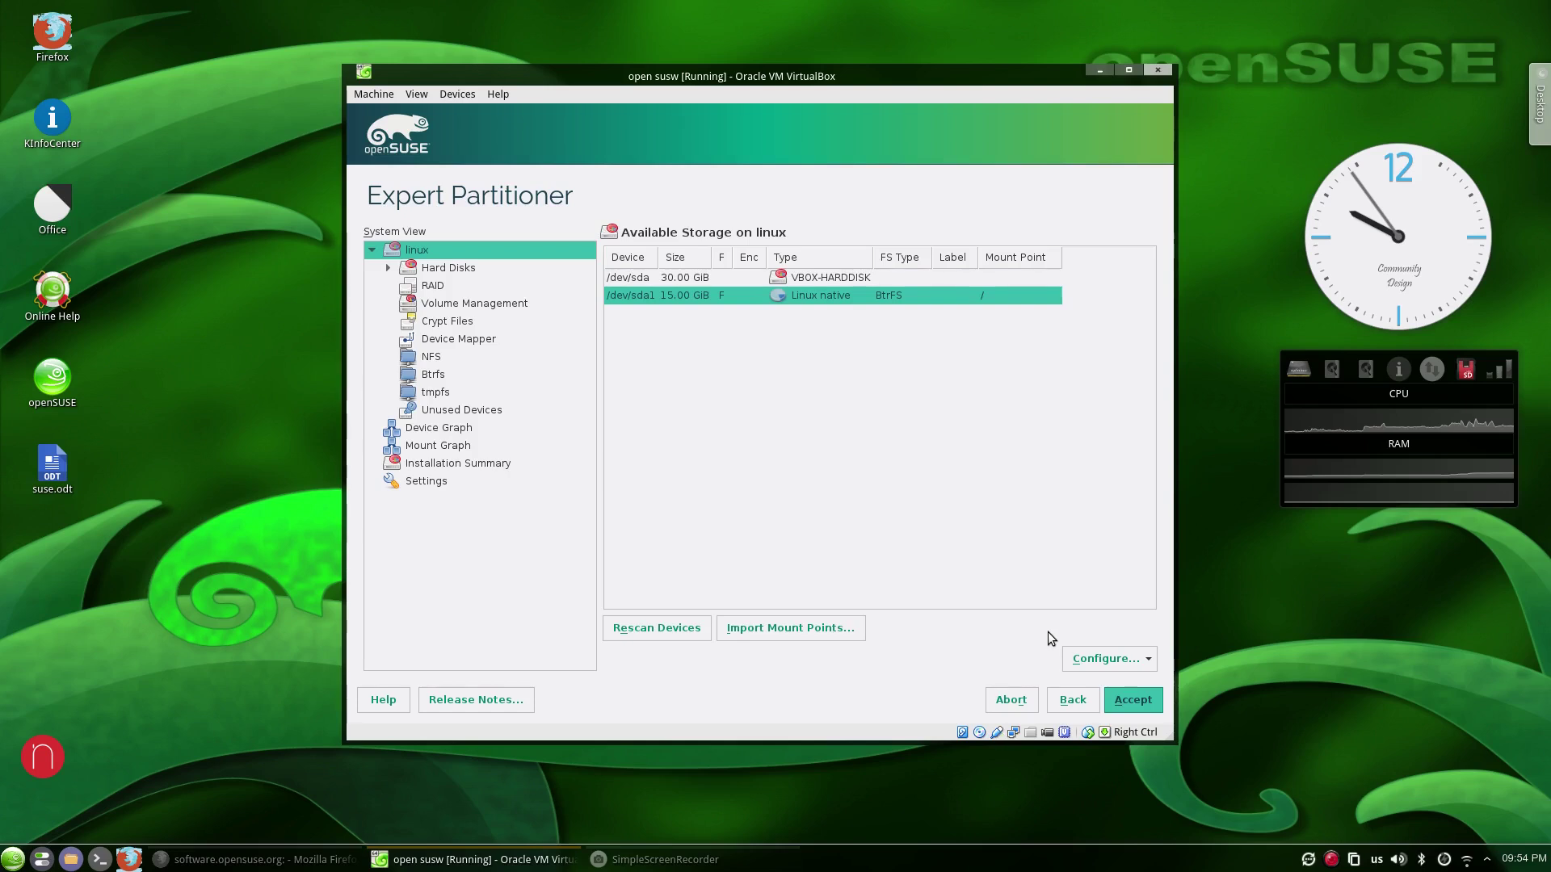
right_click(724, 277)
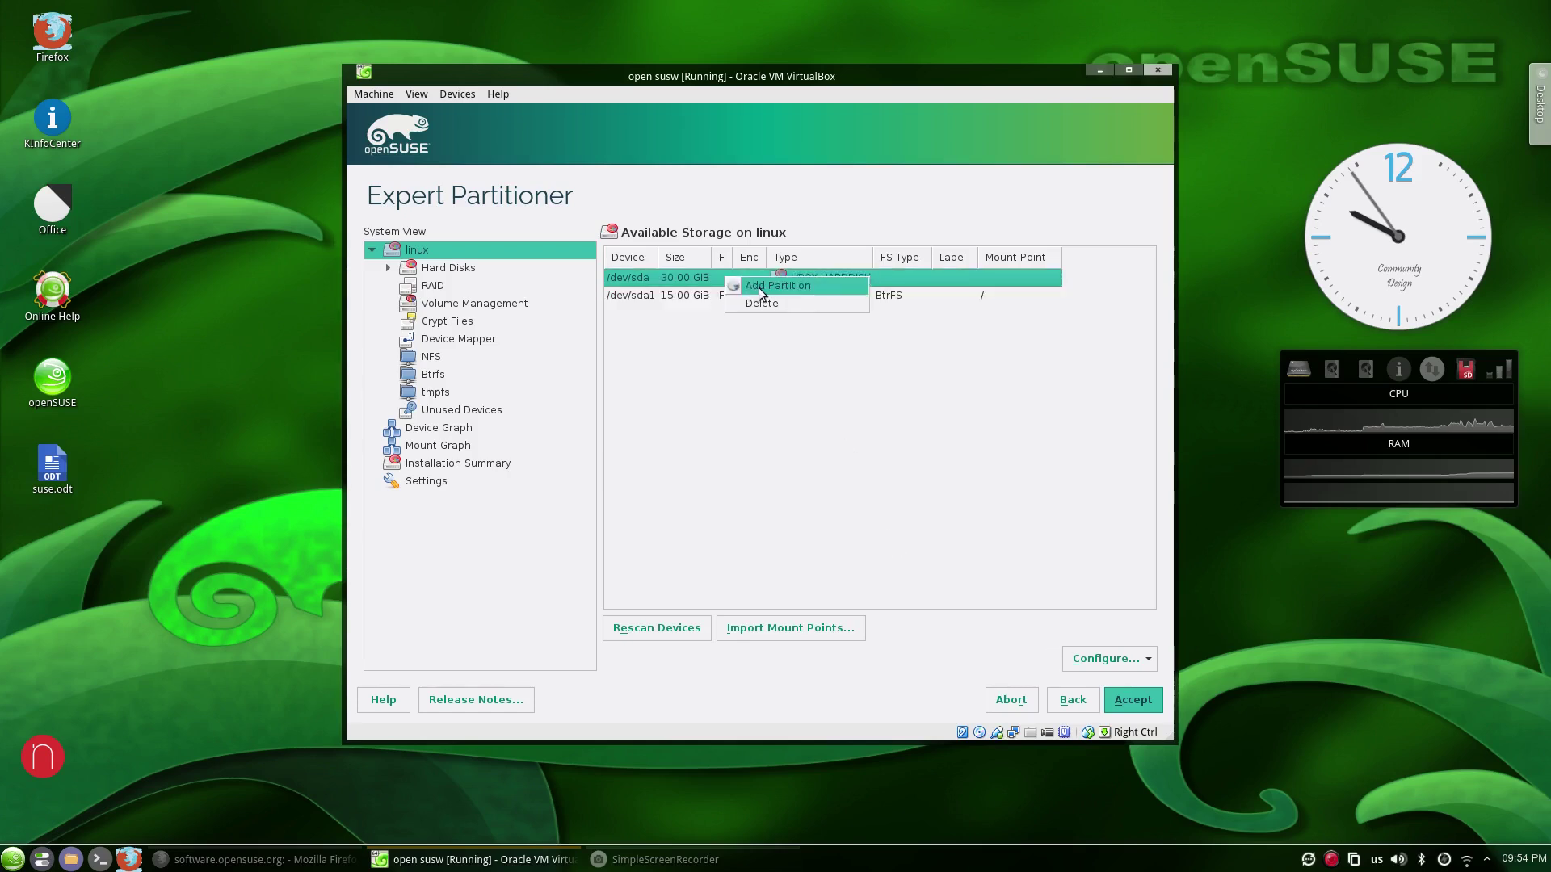
click(760, 287)
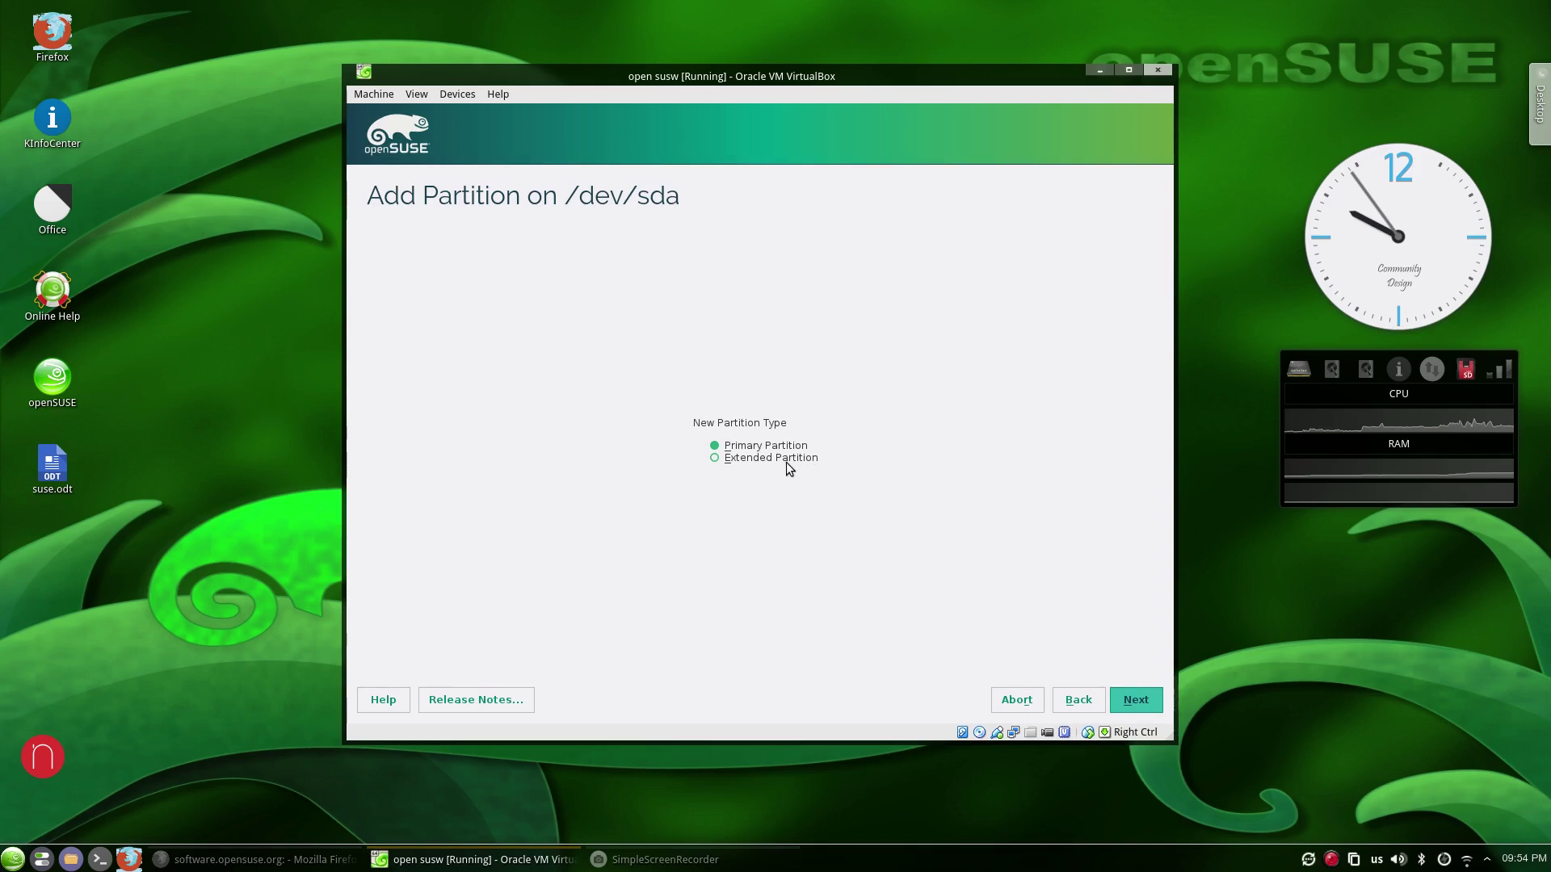
Make the new primary partition 14 GiB with the Data and ISV Applications role.
click(1136, 700)
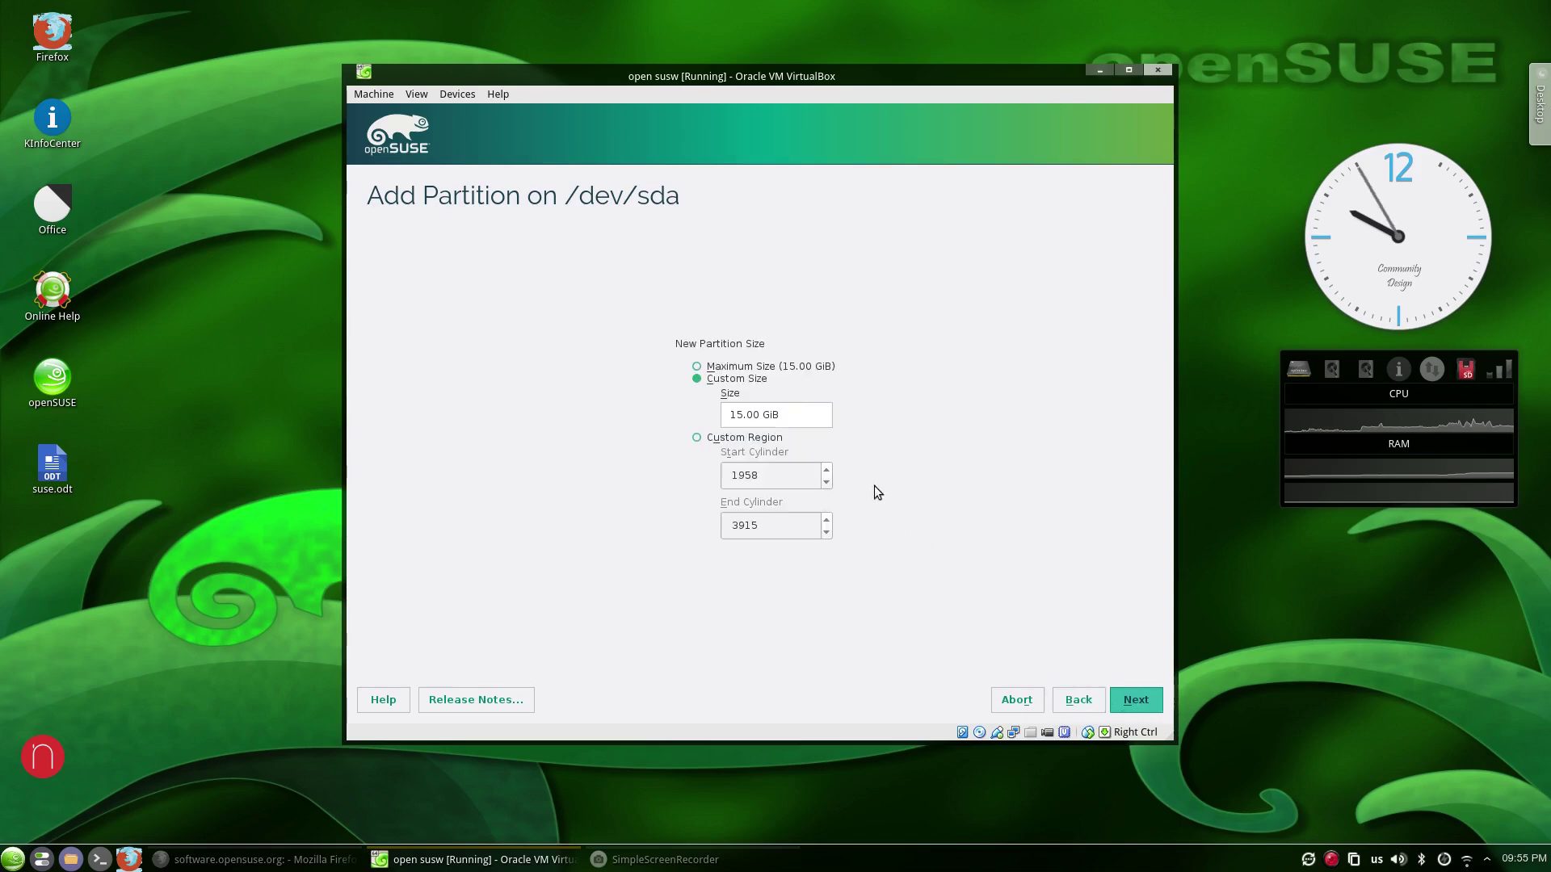
double_click(735, 415)
text(14)
click(1140, 701)
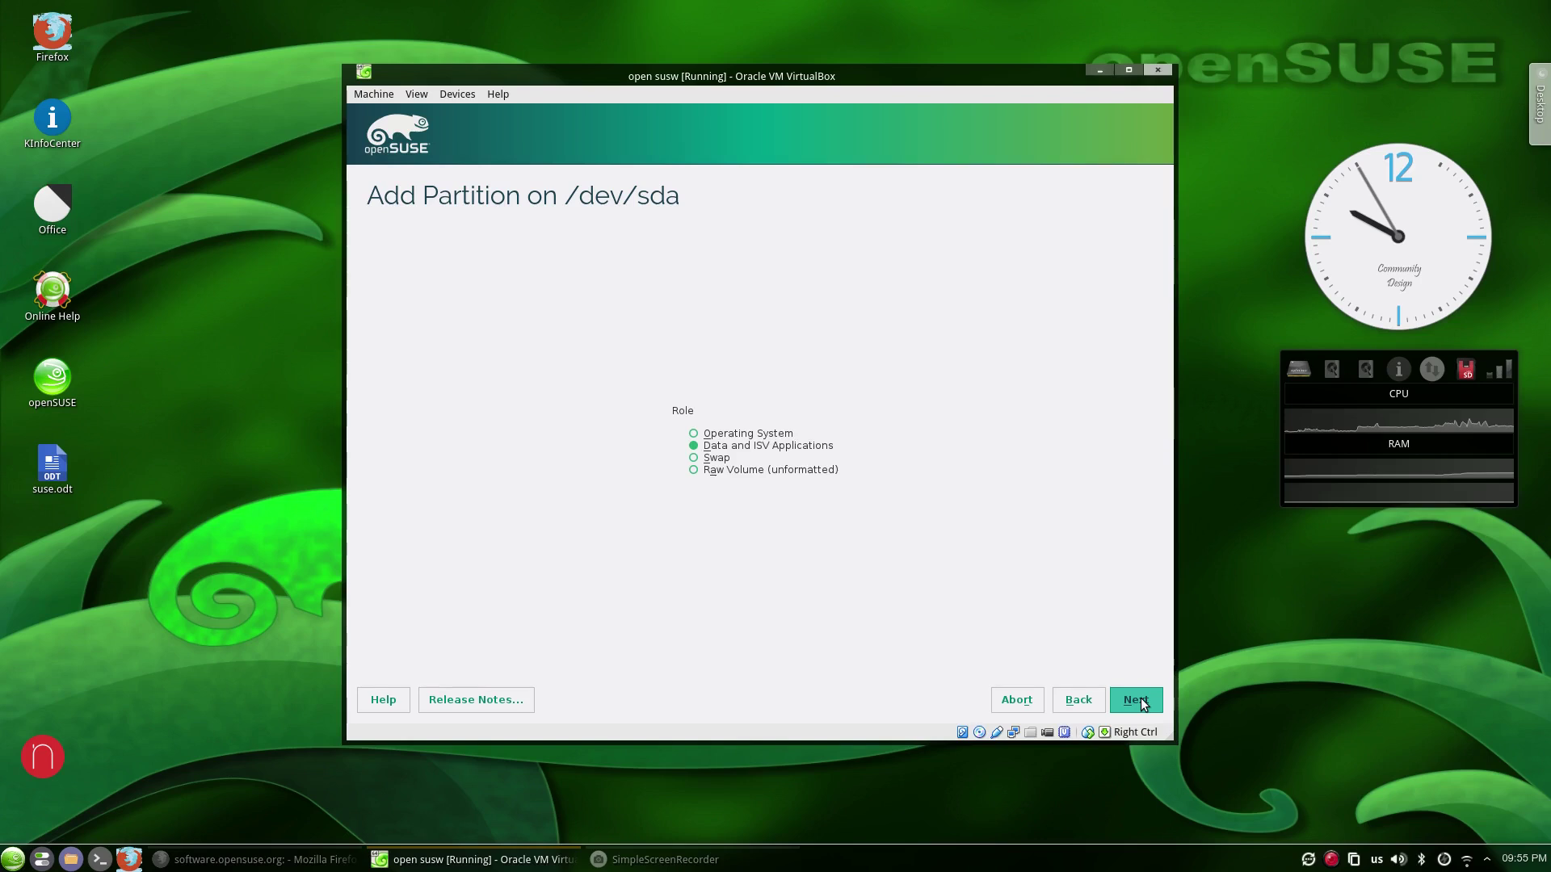
click(1140, 701)
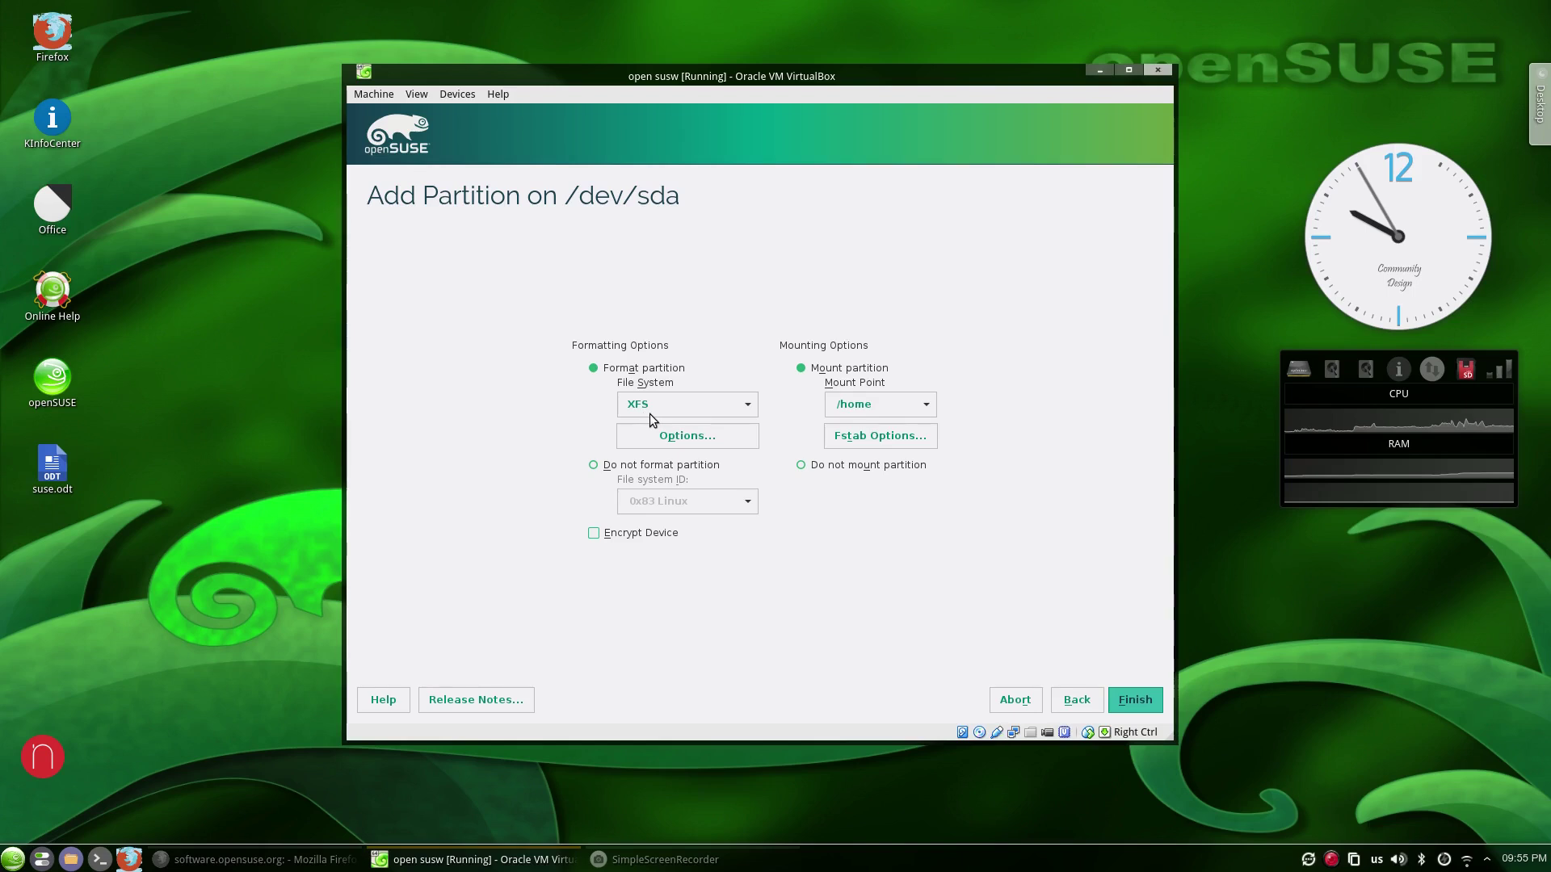
Finish the /home partition, then add a 1019.75 MiB primary swap partition from the remaining space.
click(1134, 703)
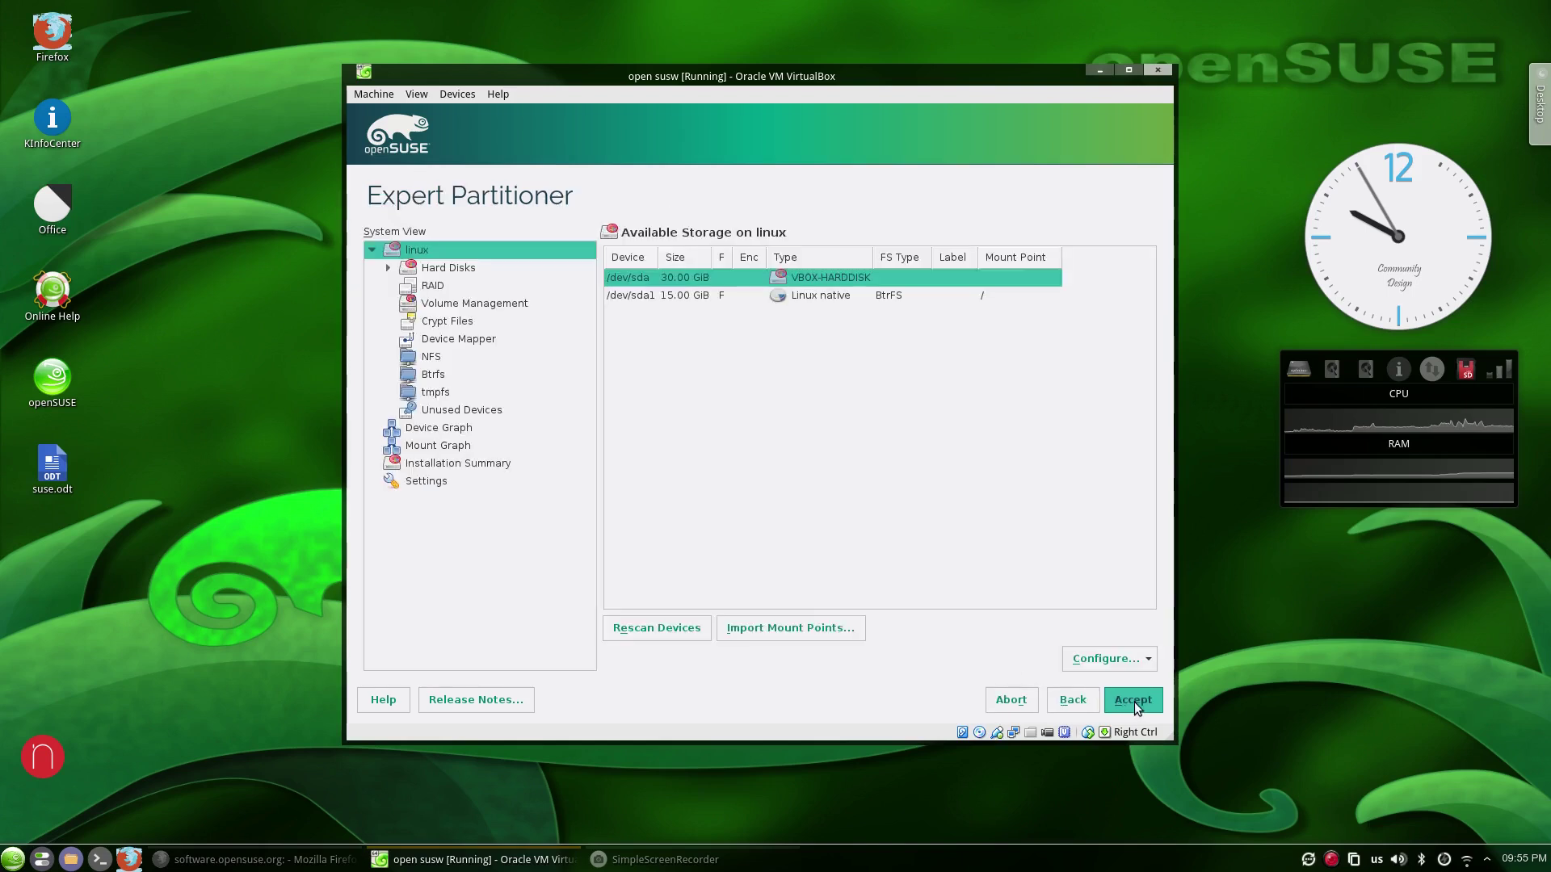
right_click(725, 283)
click(751, 292)
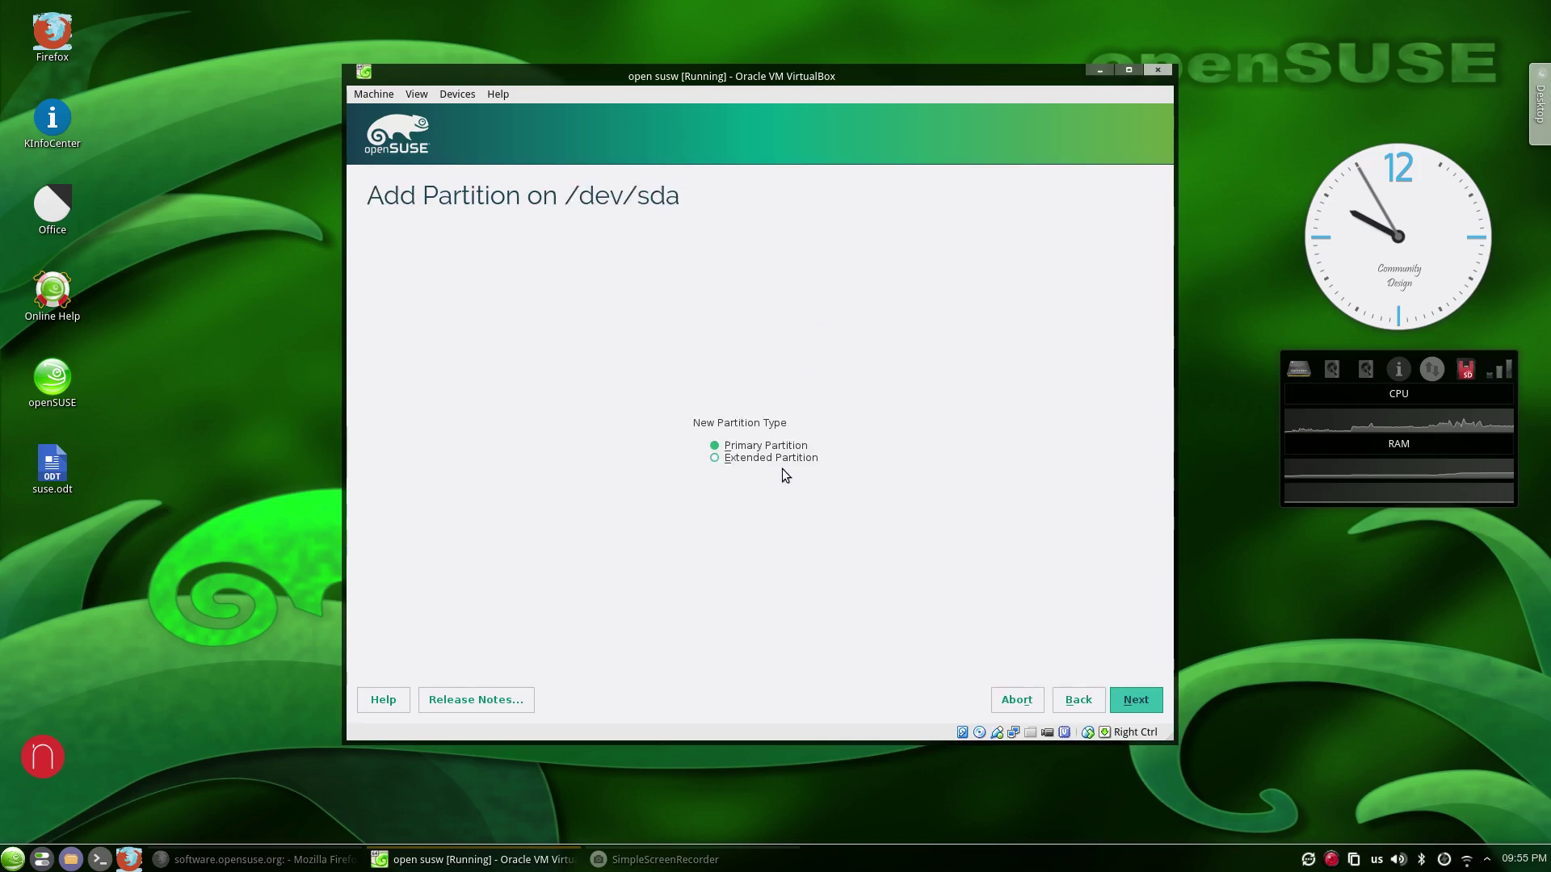
click(1137, 701)
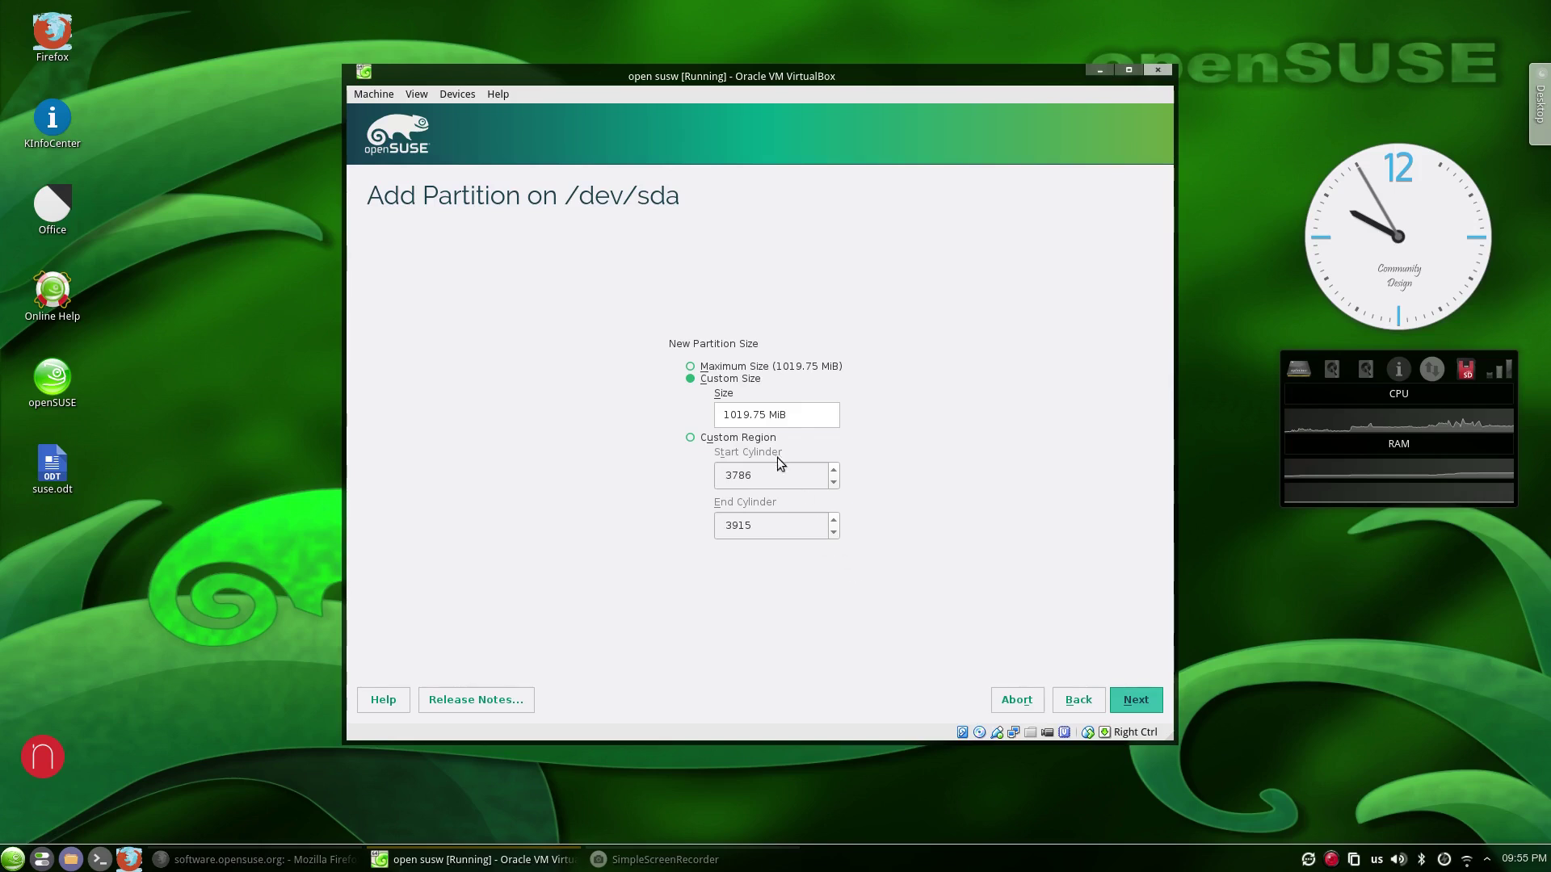
click(1115, 704)
click(716, 458)
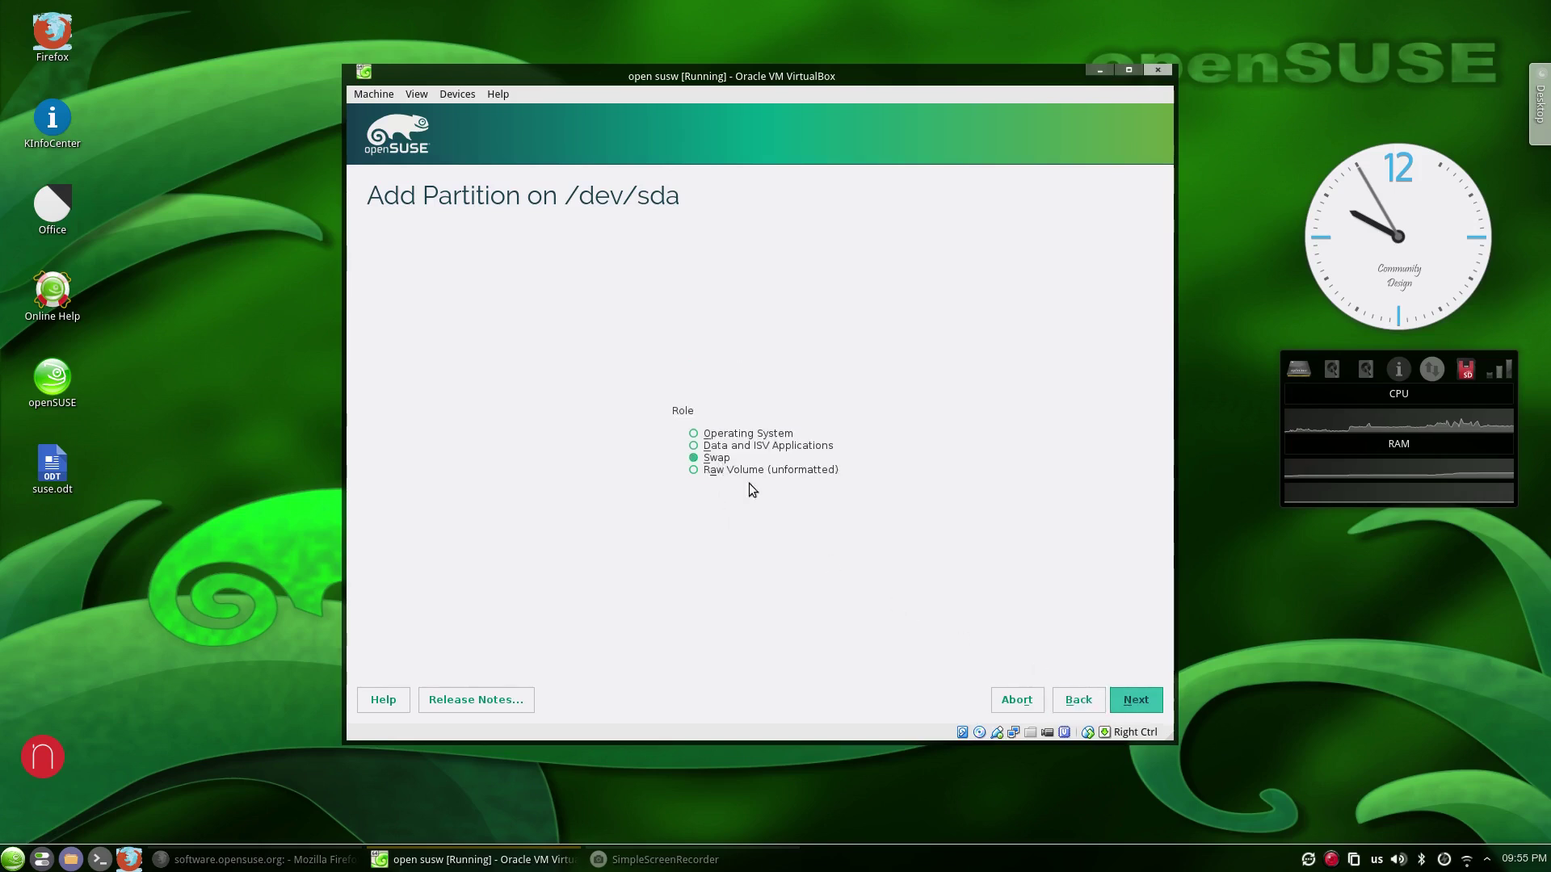
click(1143, 704)
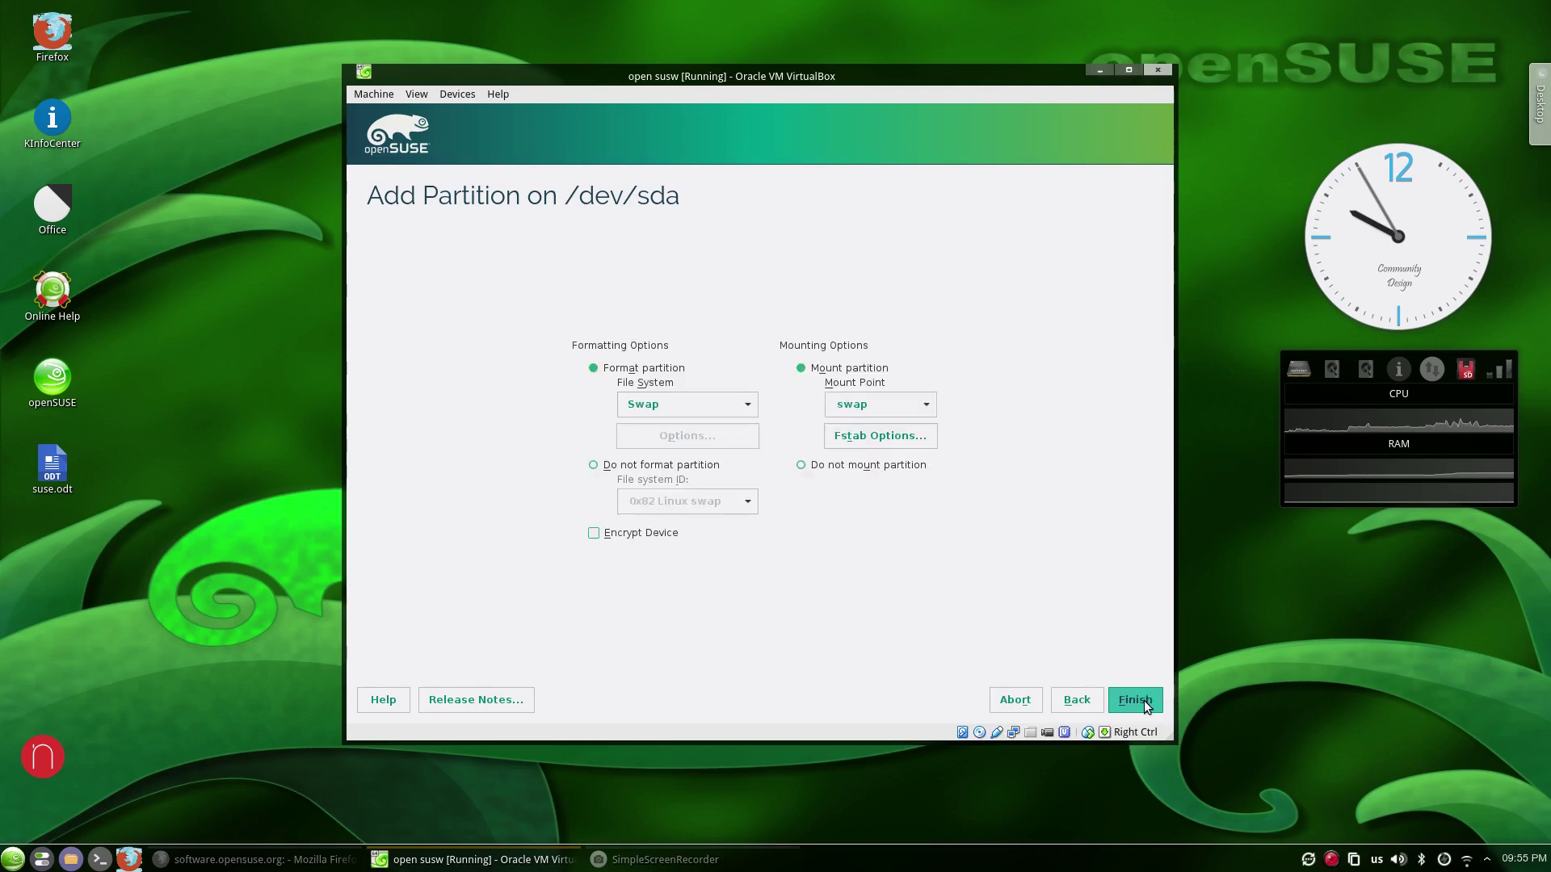
click(1139, 701)
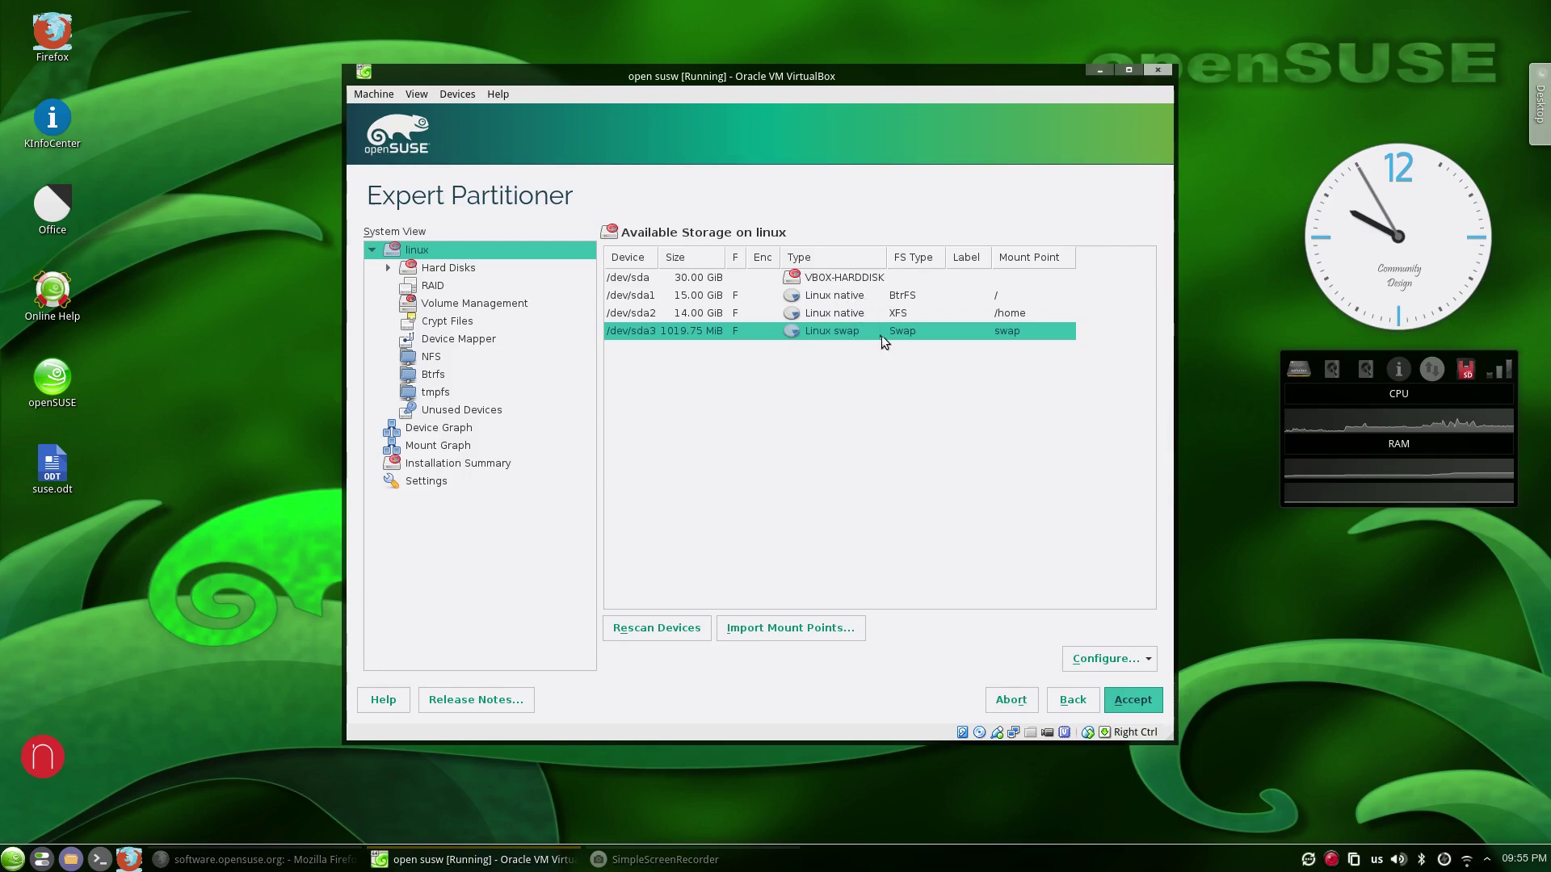
Accept the root, /home and swap layout despite the subvolume warning and continue past Suggested Partitioning.
click(1151, 704)
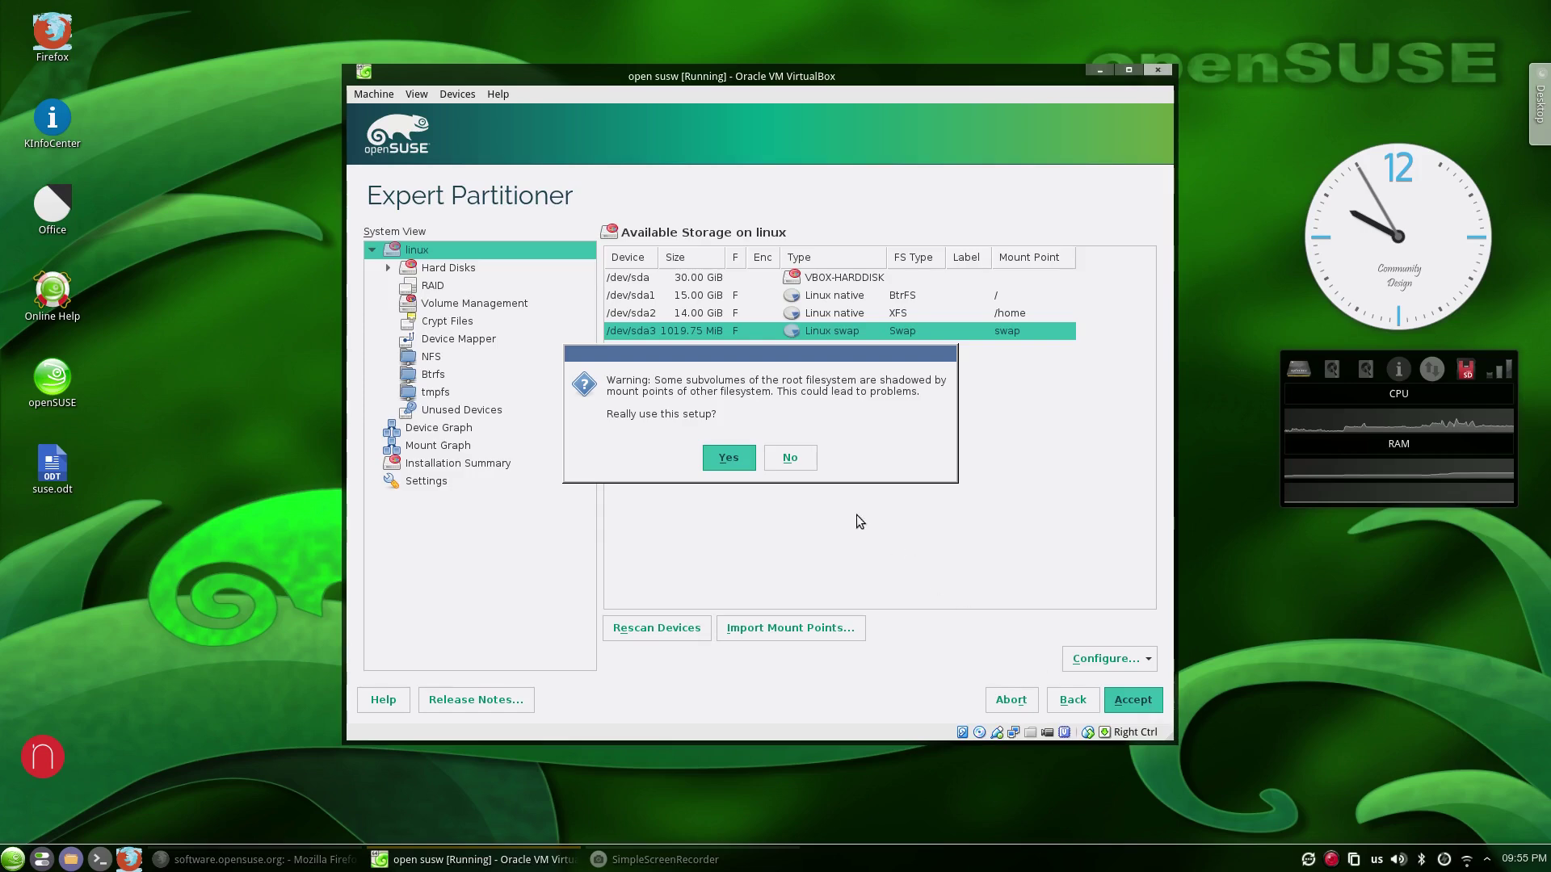
click(728, 458)
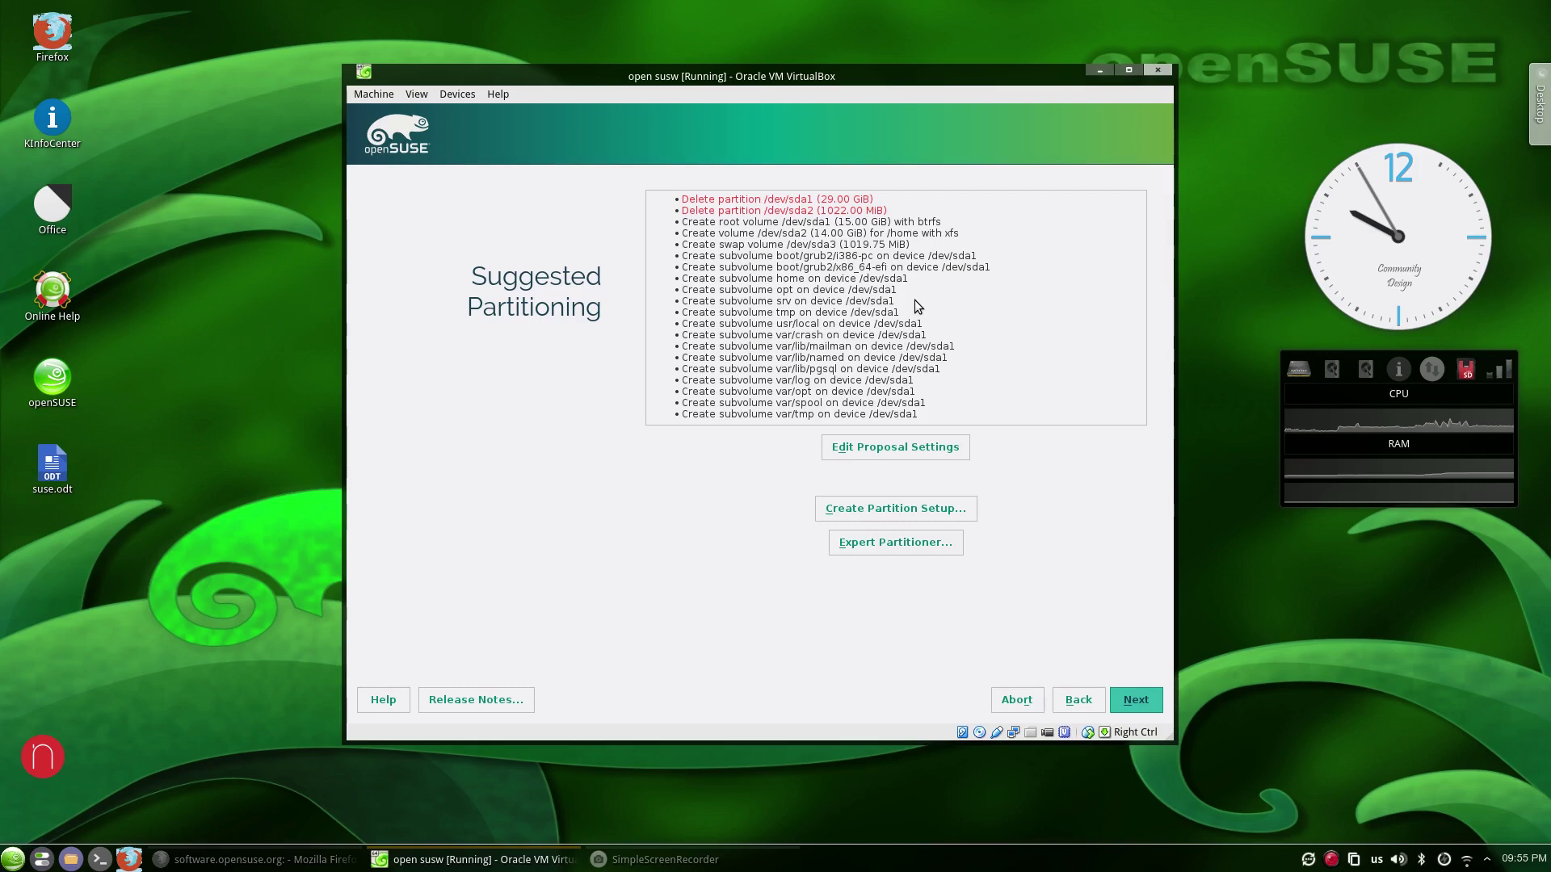
click(1143, 697)
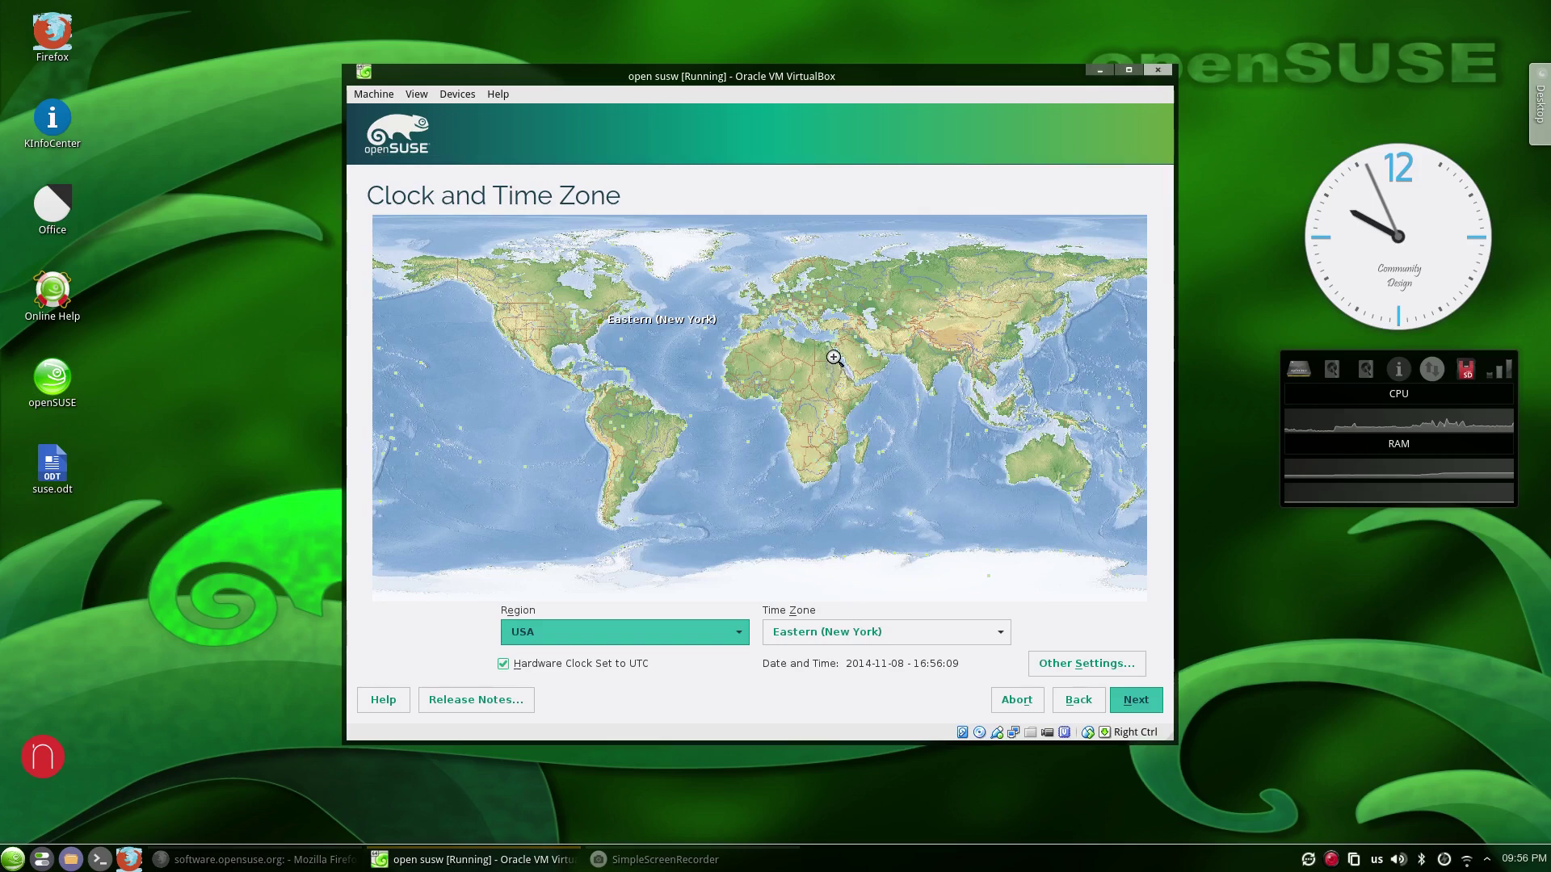
Set the time zone to Africa/Cairo on the map and continue.
click(829, 358)
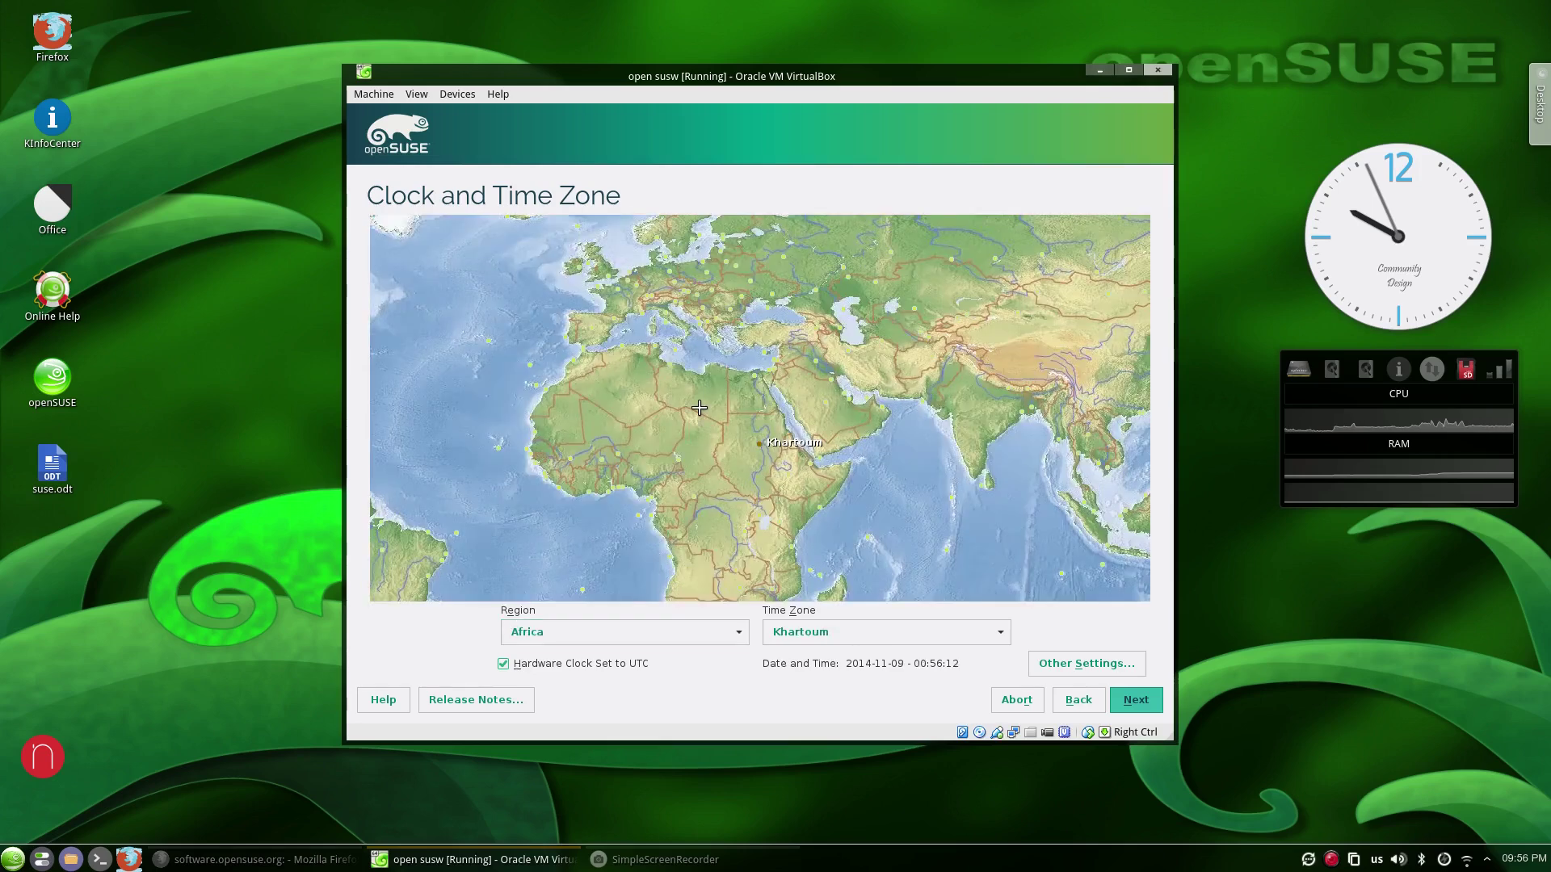
click(1132, 701)
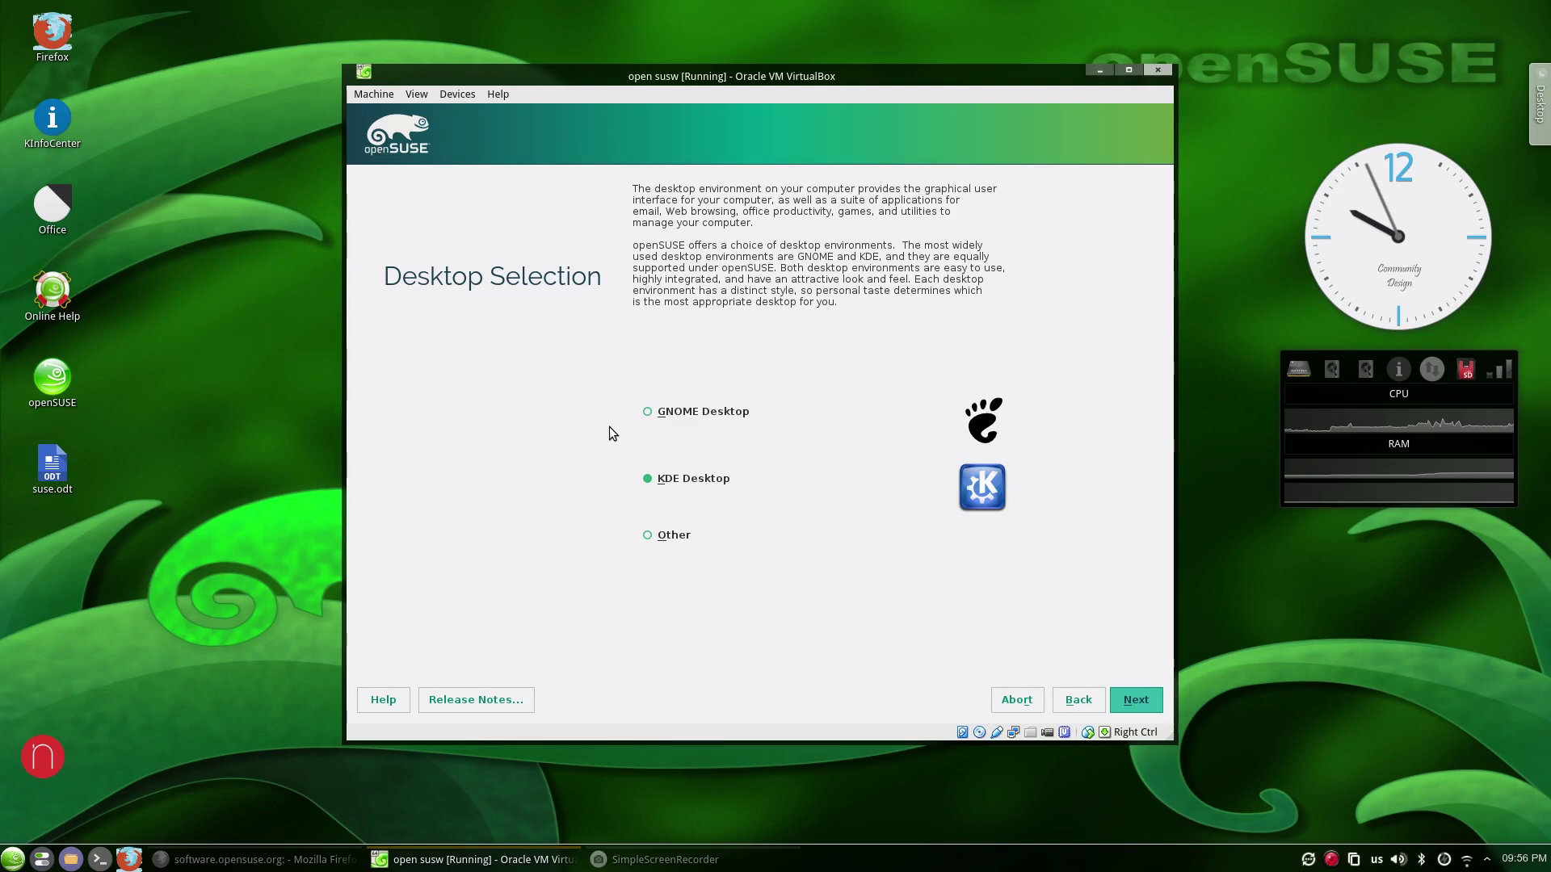
Choose KDE Desktop from the additional desktop options and proceed to user creation.
click(667, 536)
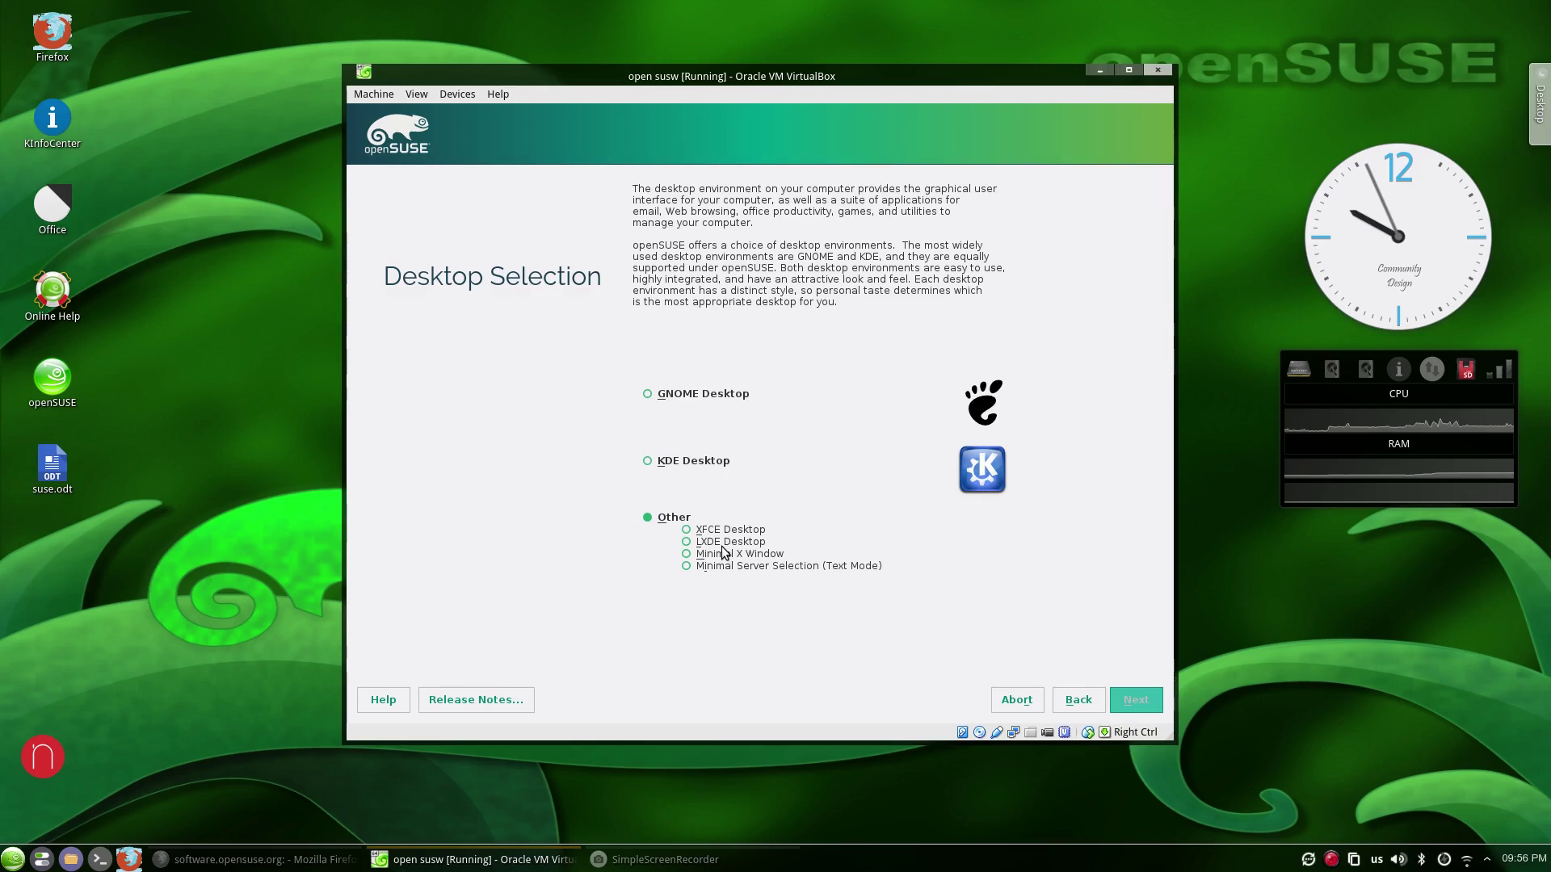
click(686, 465)
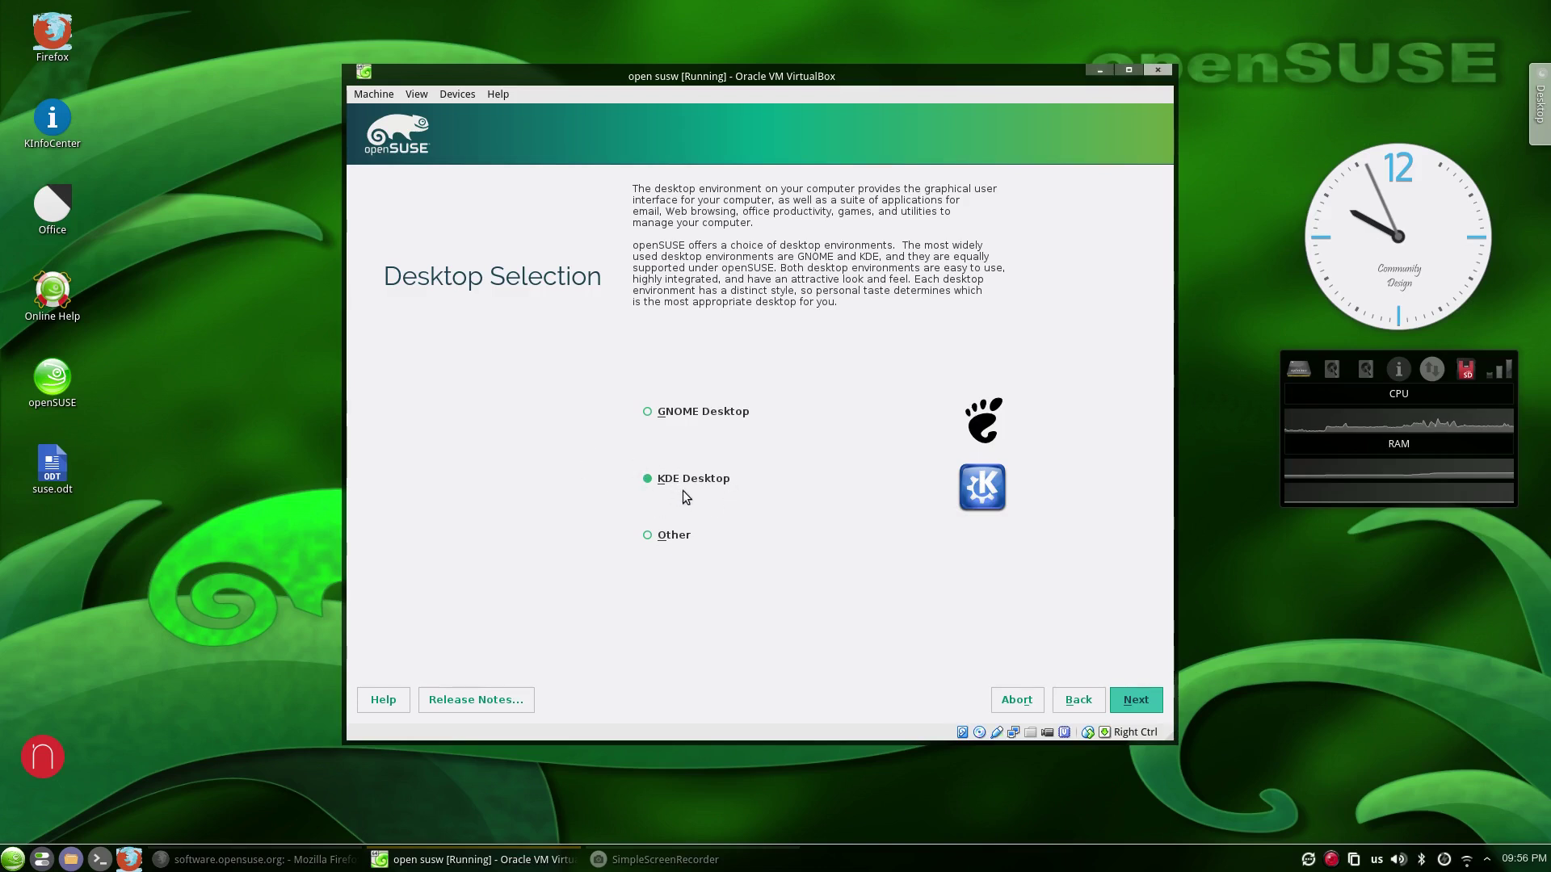
click(1136, 699)
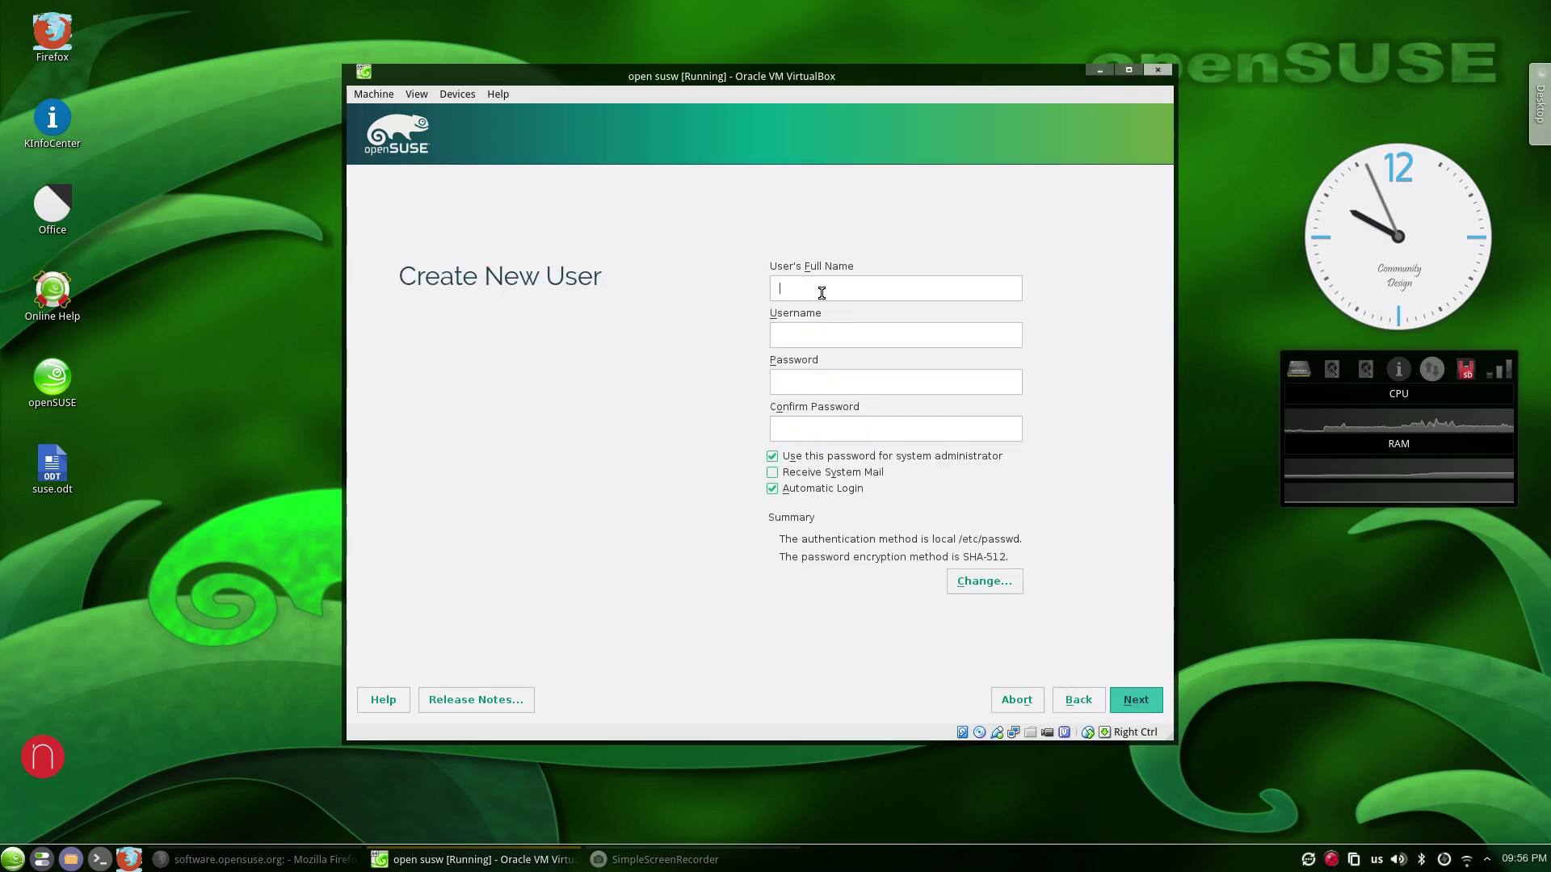
Create the user with a full name and password, keeping the simple password despite the warning.
text(mahmoud)
key(Tab)
key(Tab)
text(12345671234567)
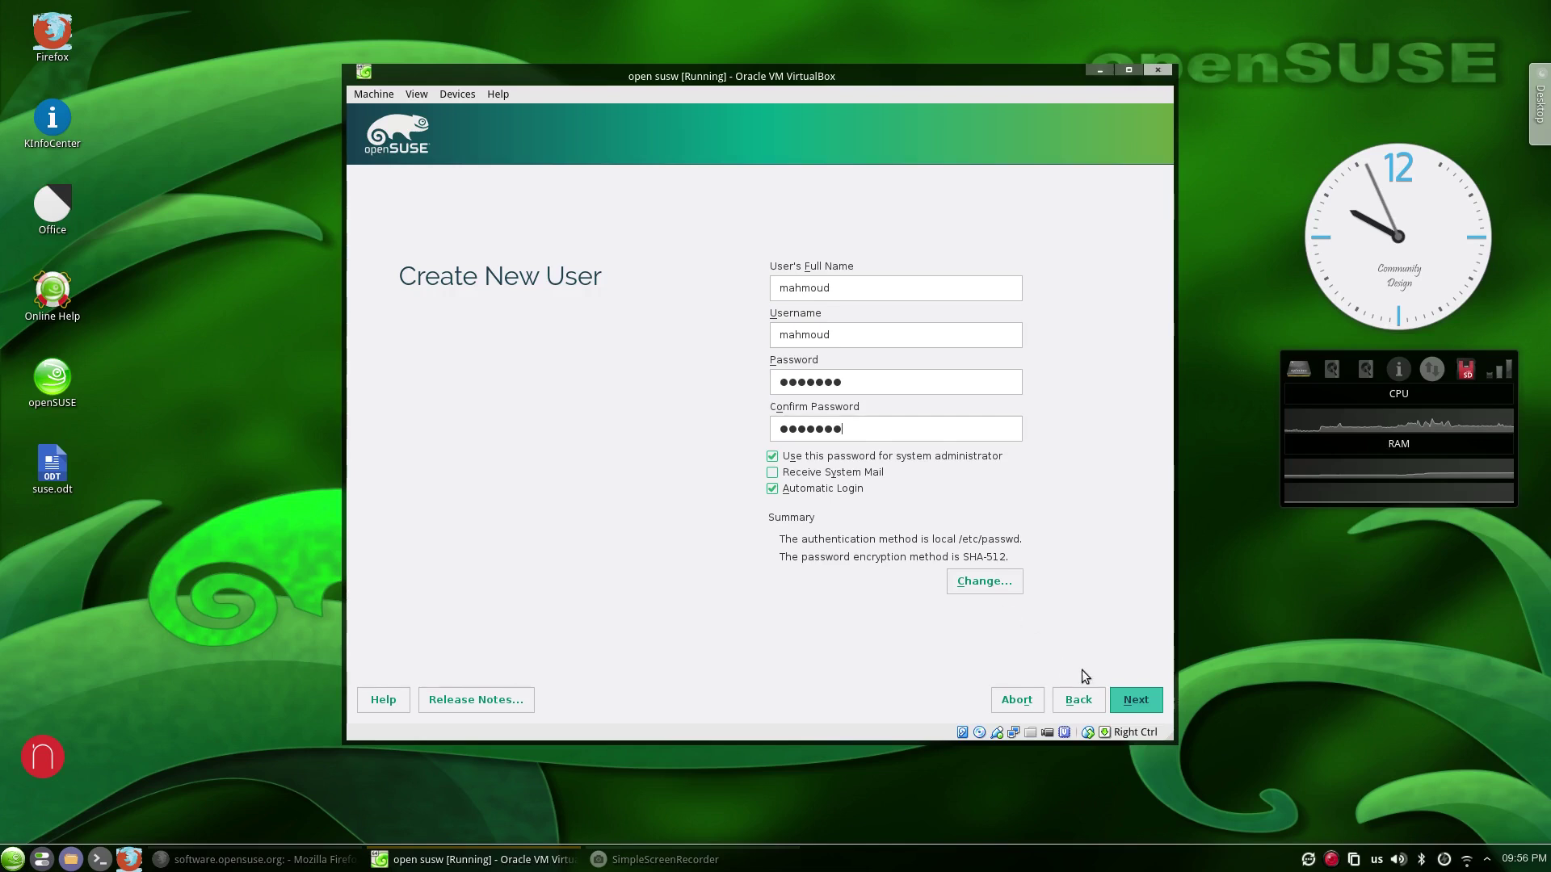
click(1134, 700)
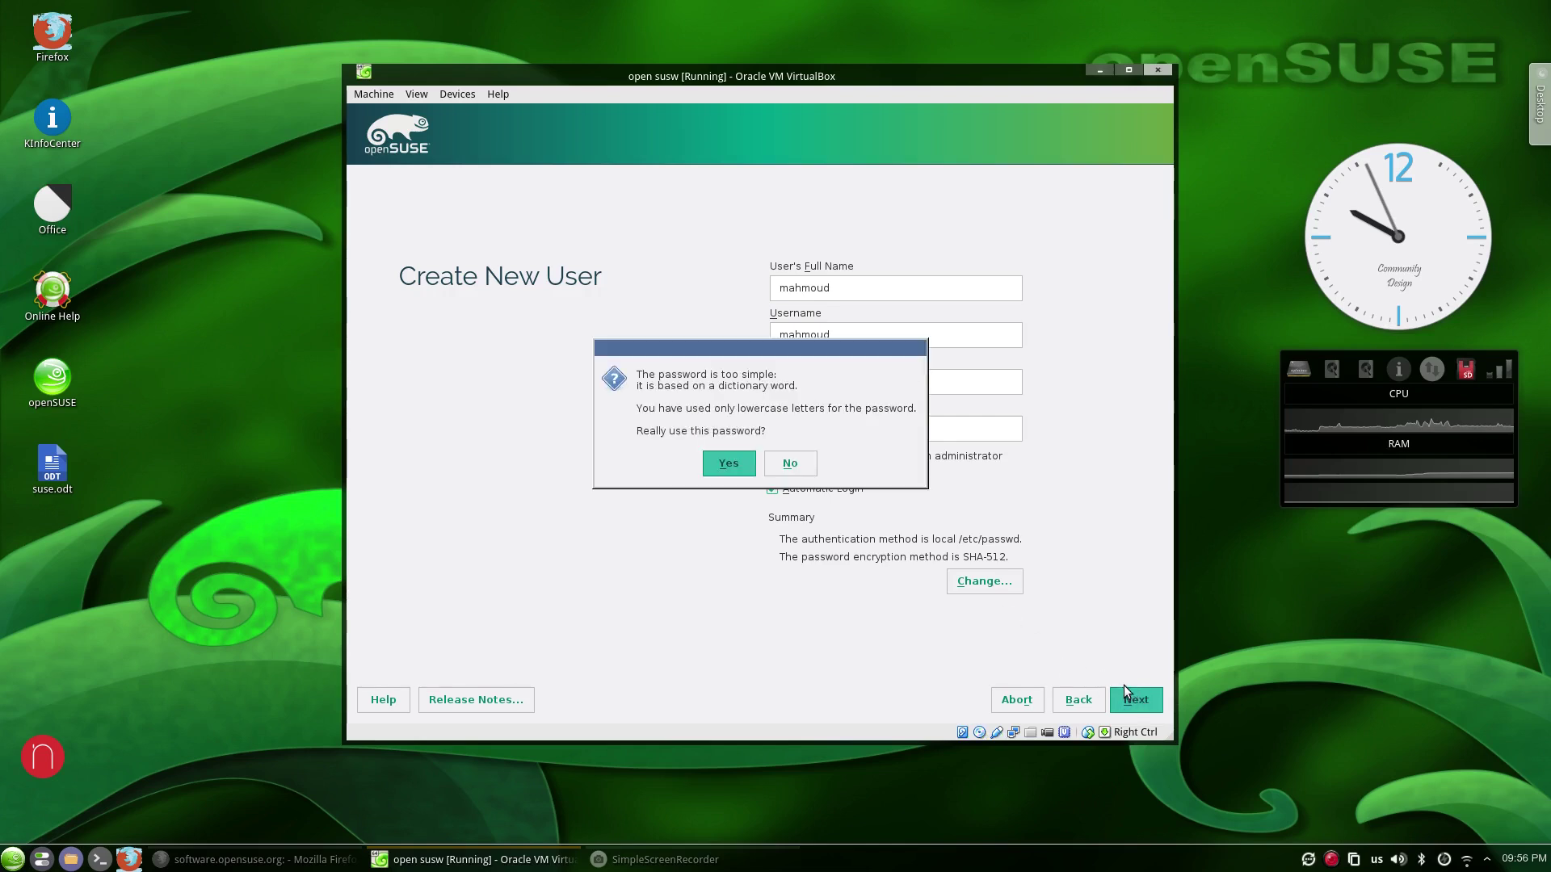
click(722, 465)
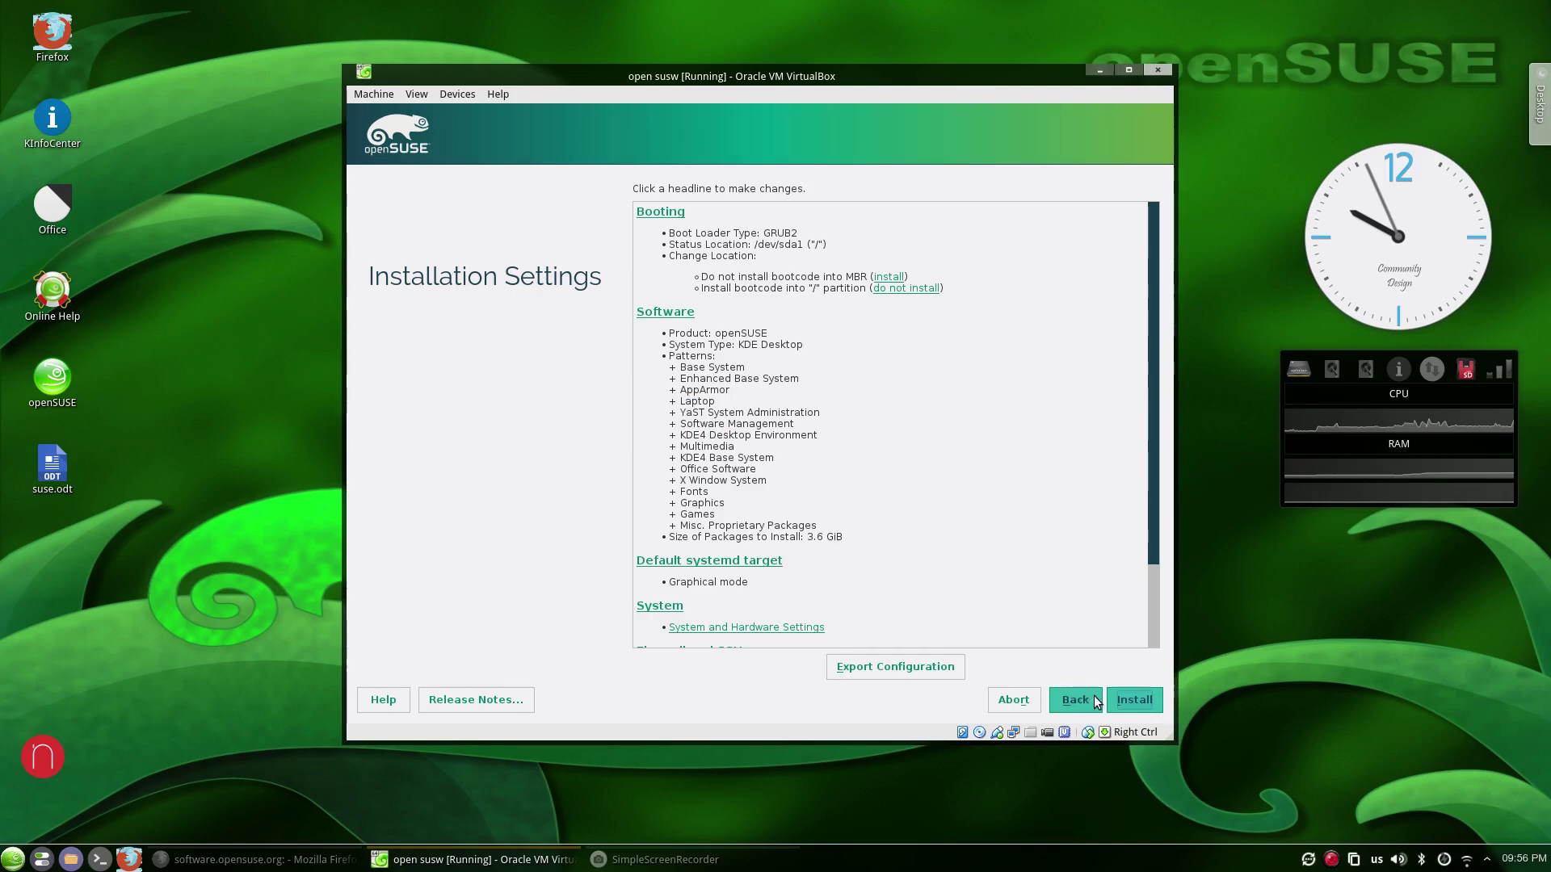
Start the openSUSE installation and confirm it in the Confirm Installation dialog.
click(1130, 707)
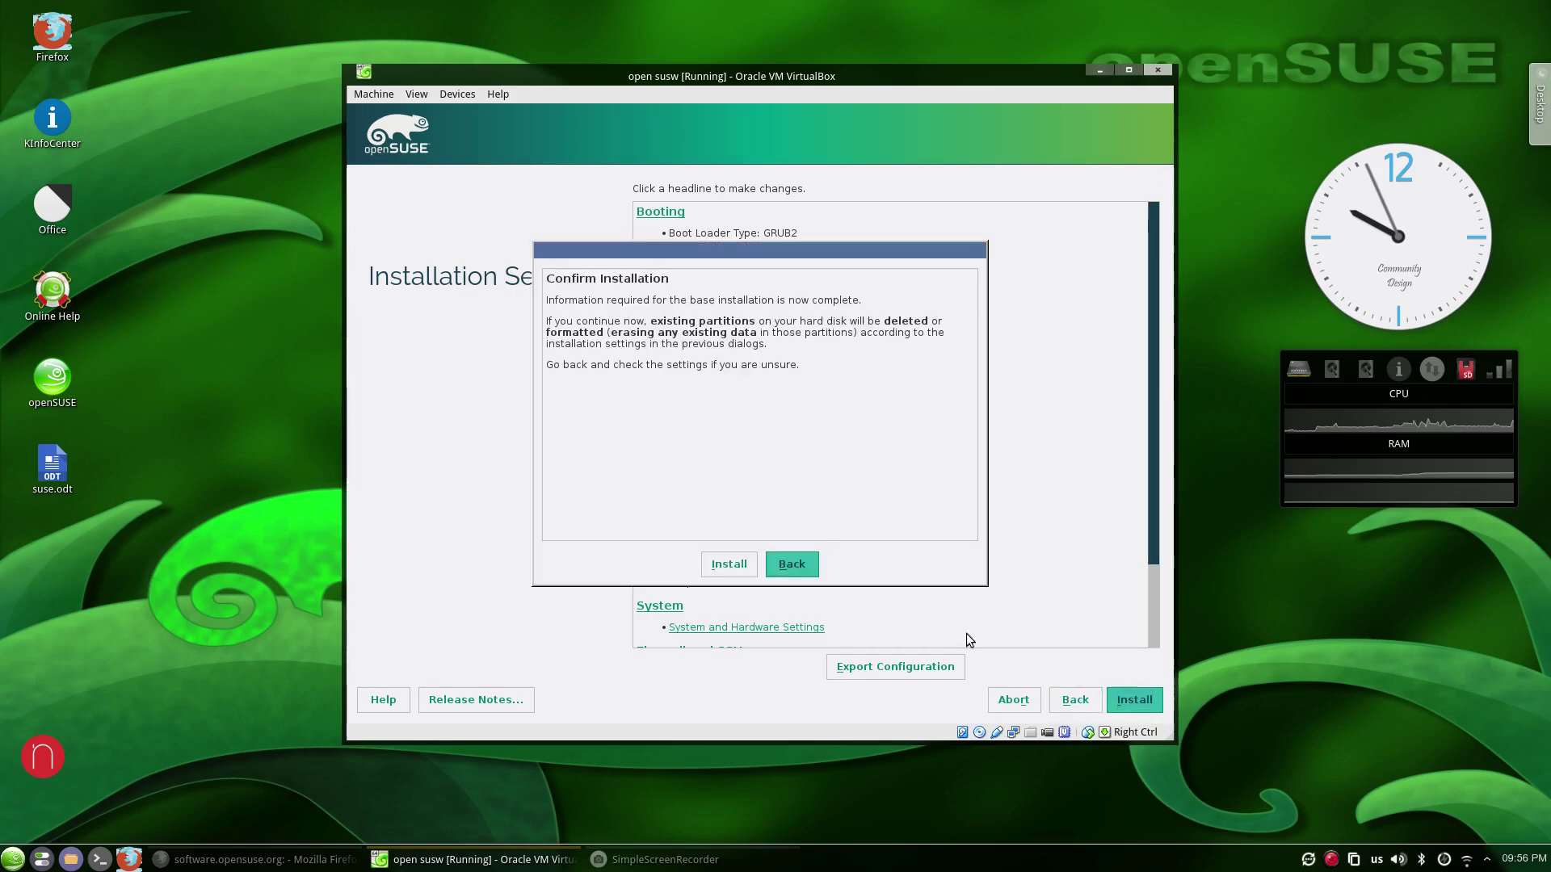
click(731, 565)
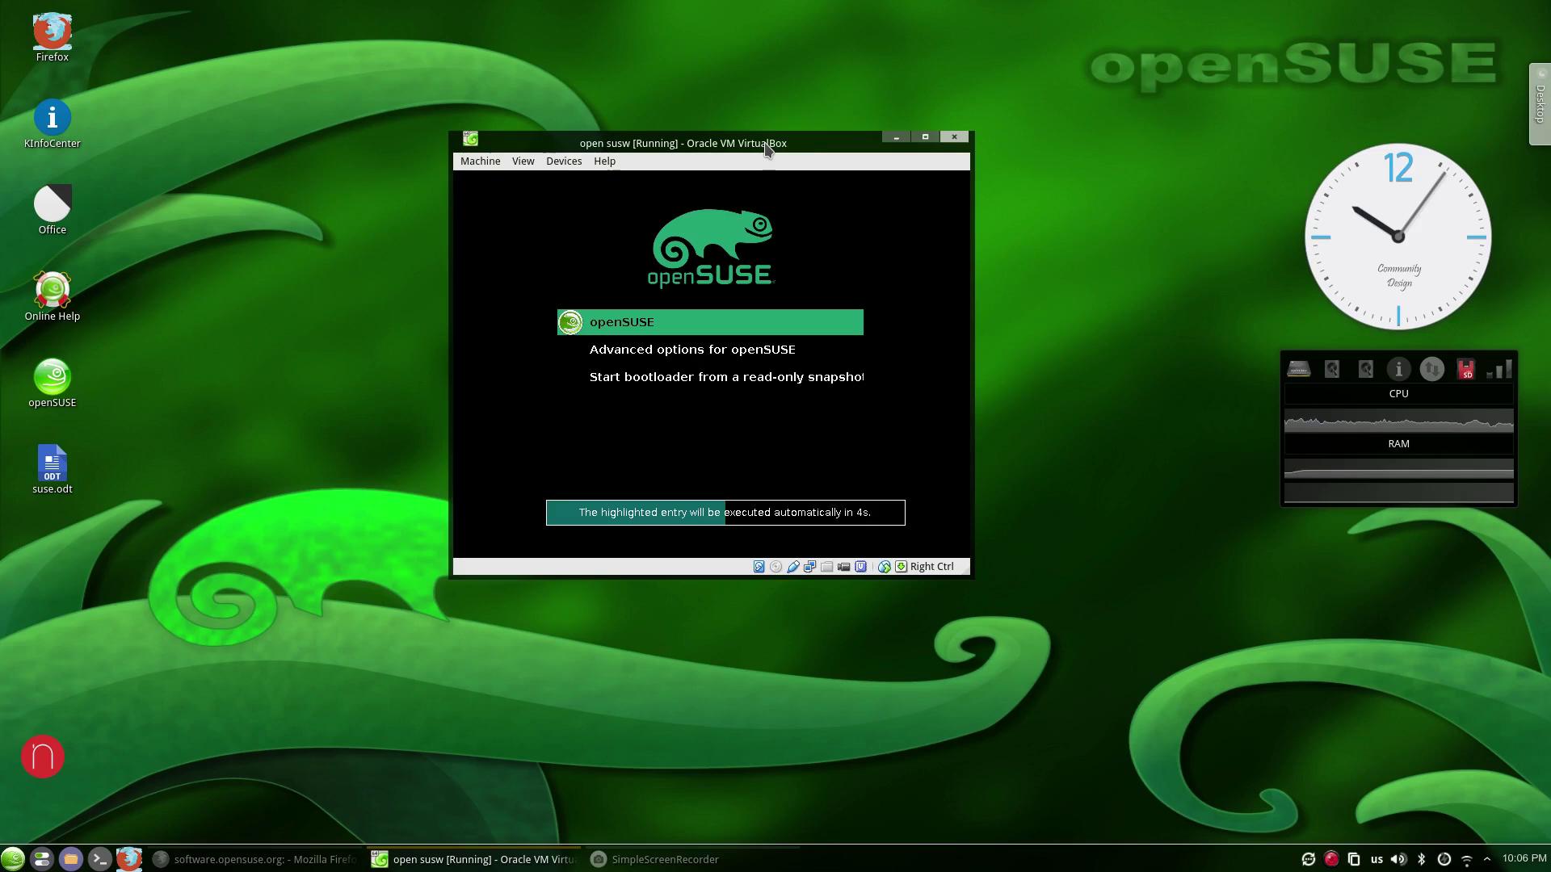
Boot the default openSUSE GRUB entry and shift the VM window further left.
key(Return)
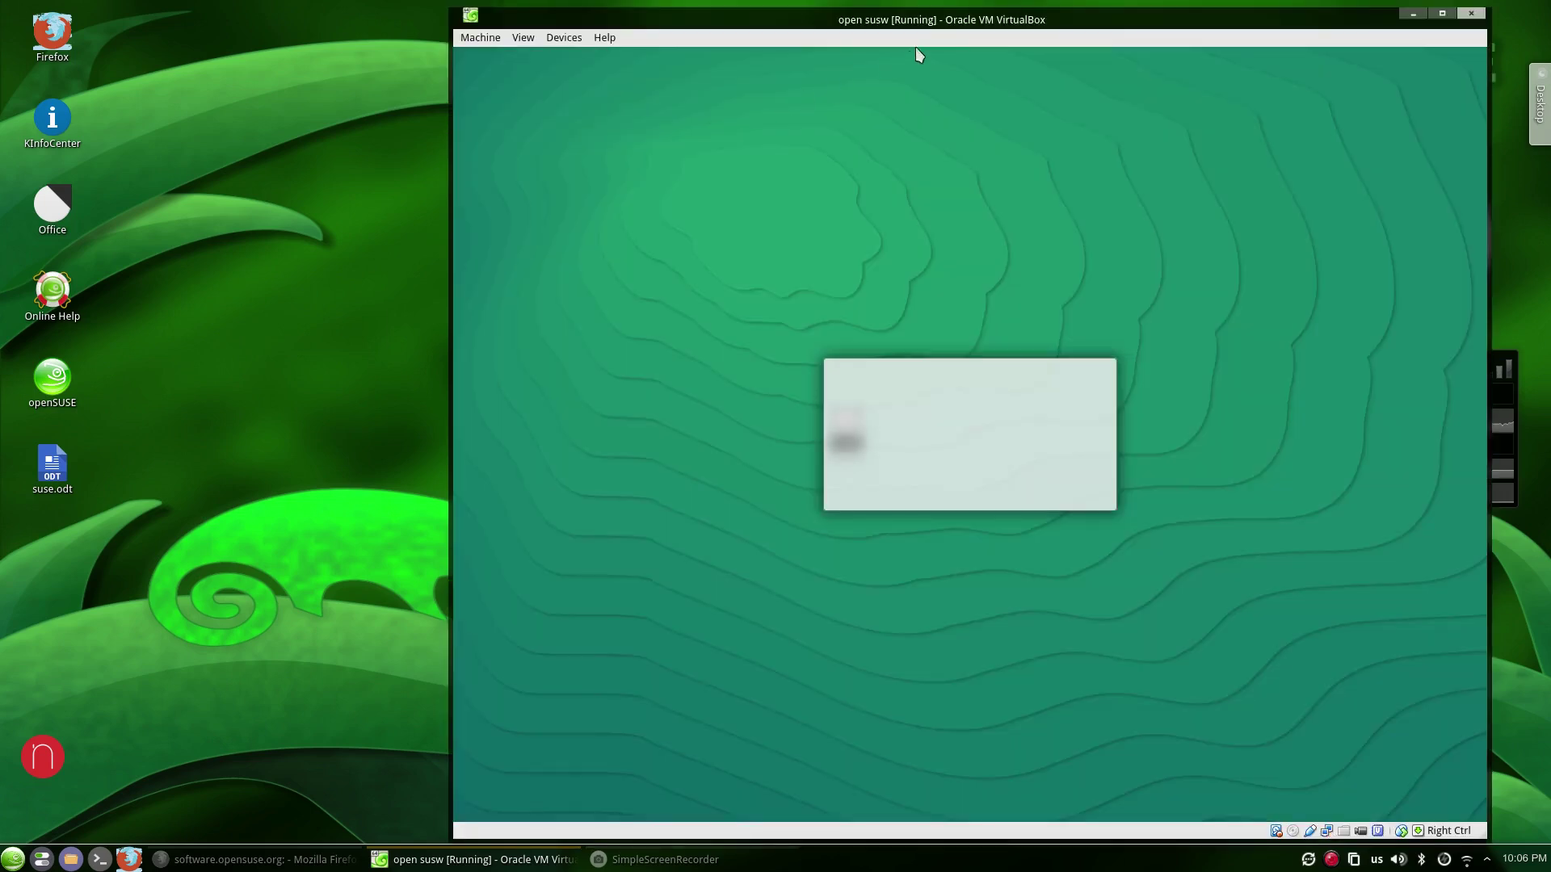
drag(954, 16, 766, 8)
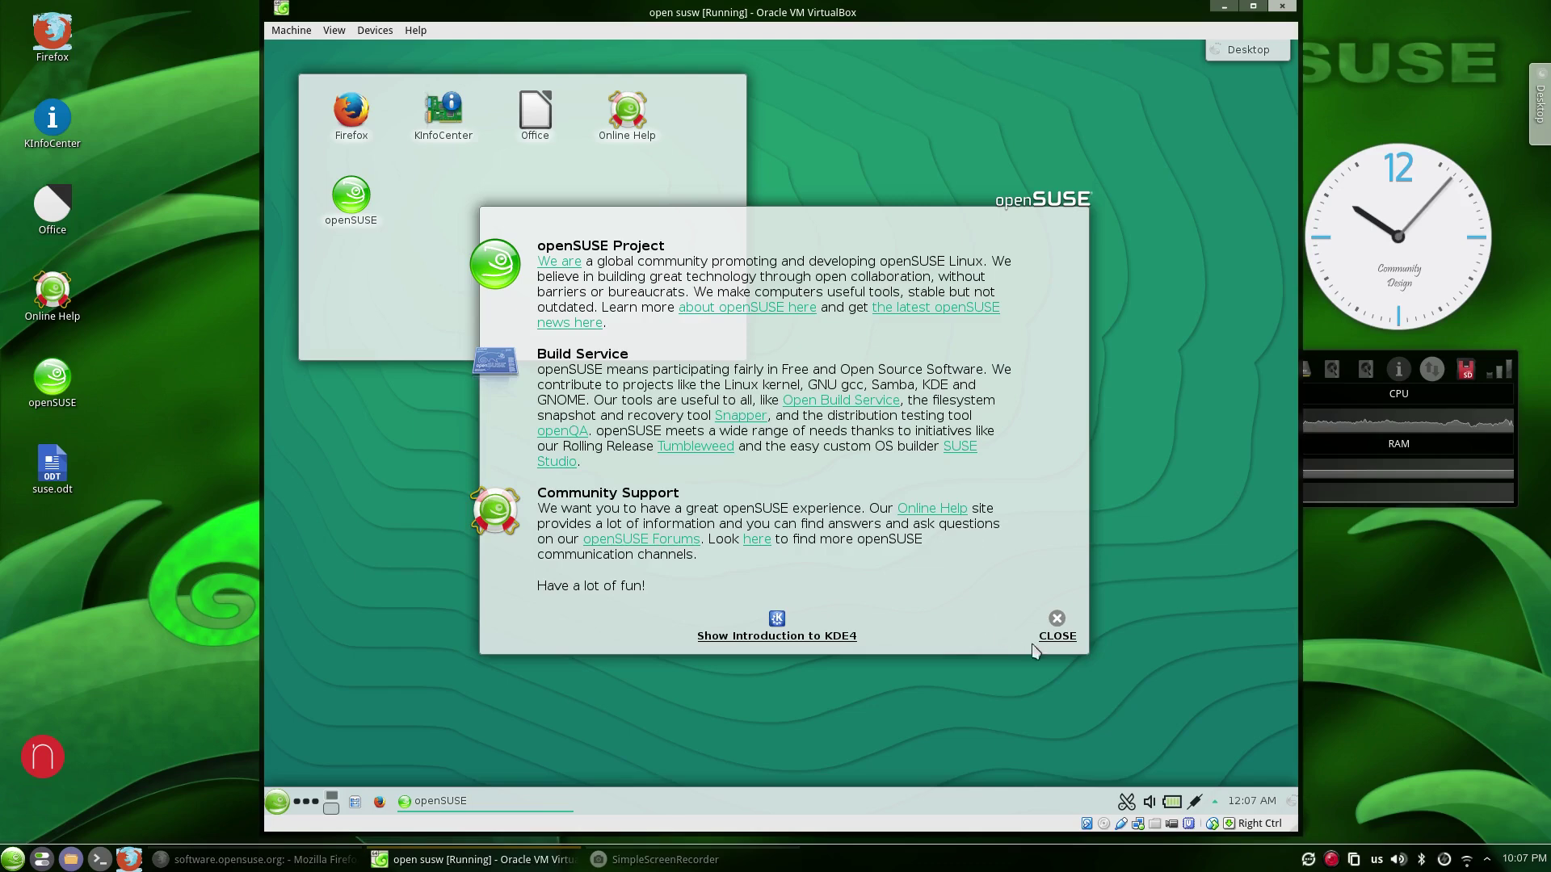
Close the openSUSE welcome window and browse the Kickoff launcher's favourites and application categories.
click(1059, 635)
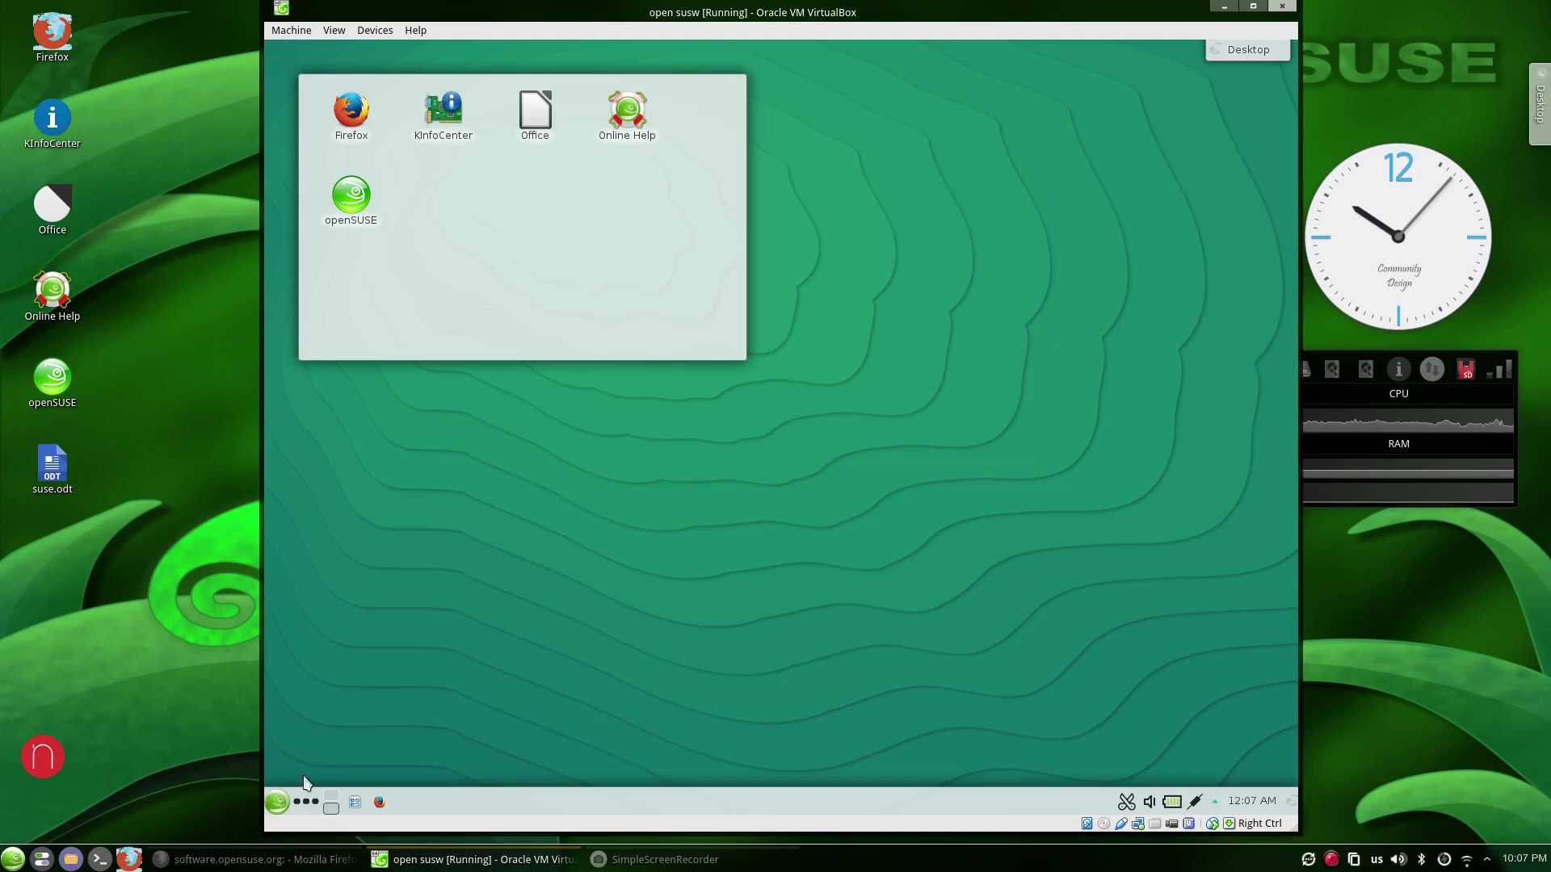
click(277, 801)
scroll(319, 711, down, 1)
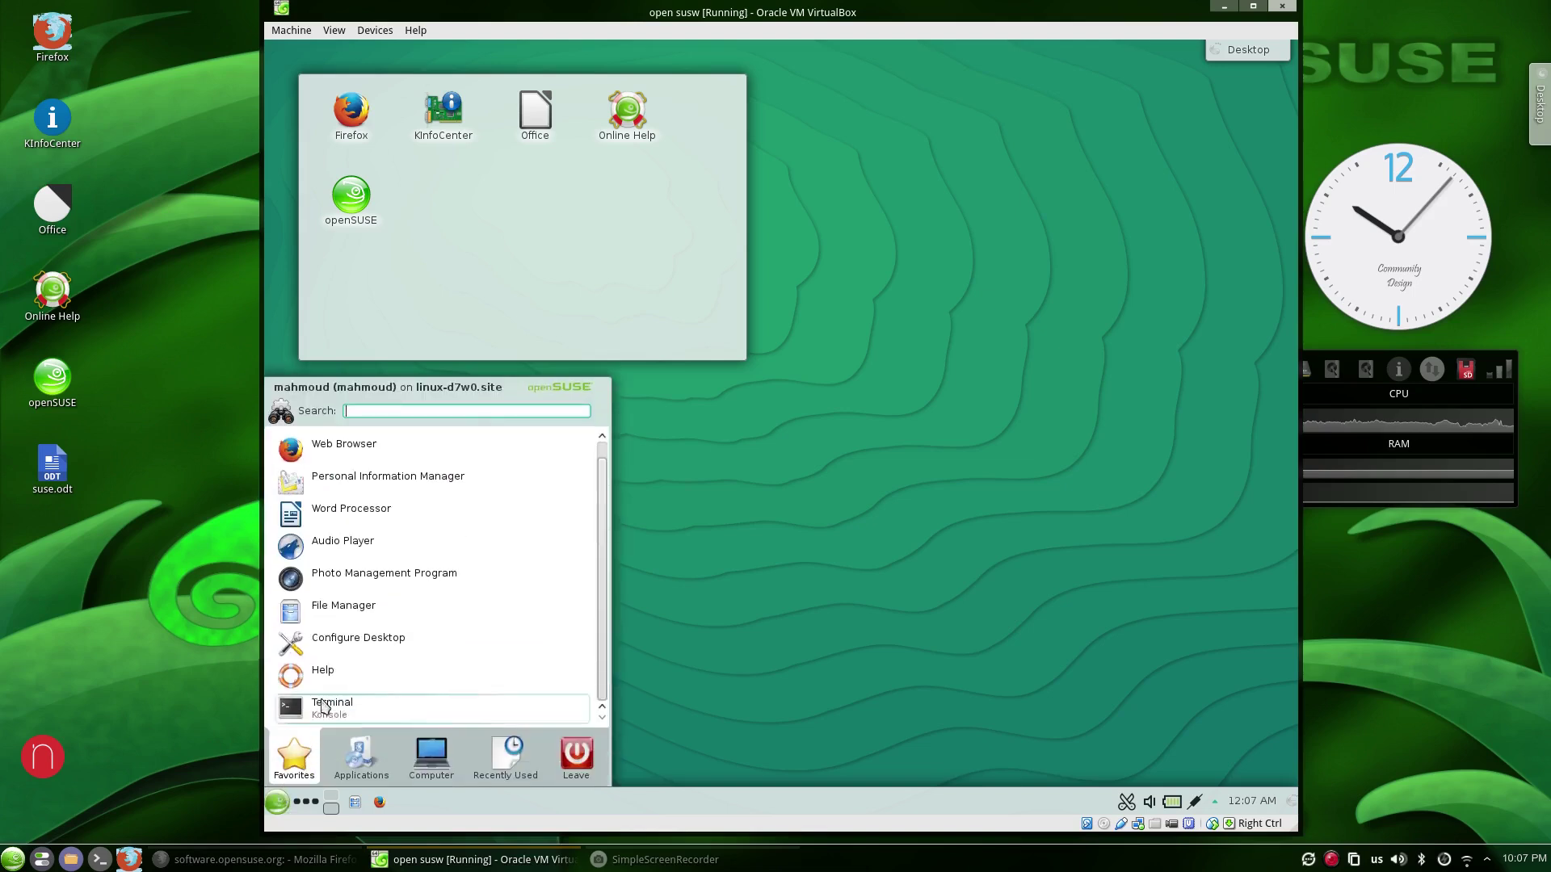
click(361, 763)
scroll(381, 602, down, 1)
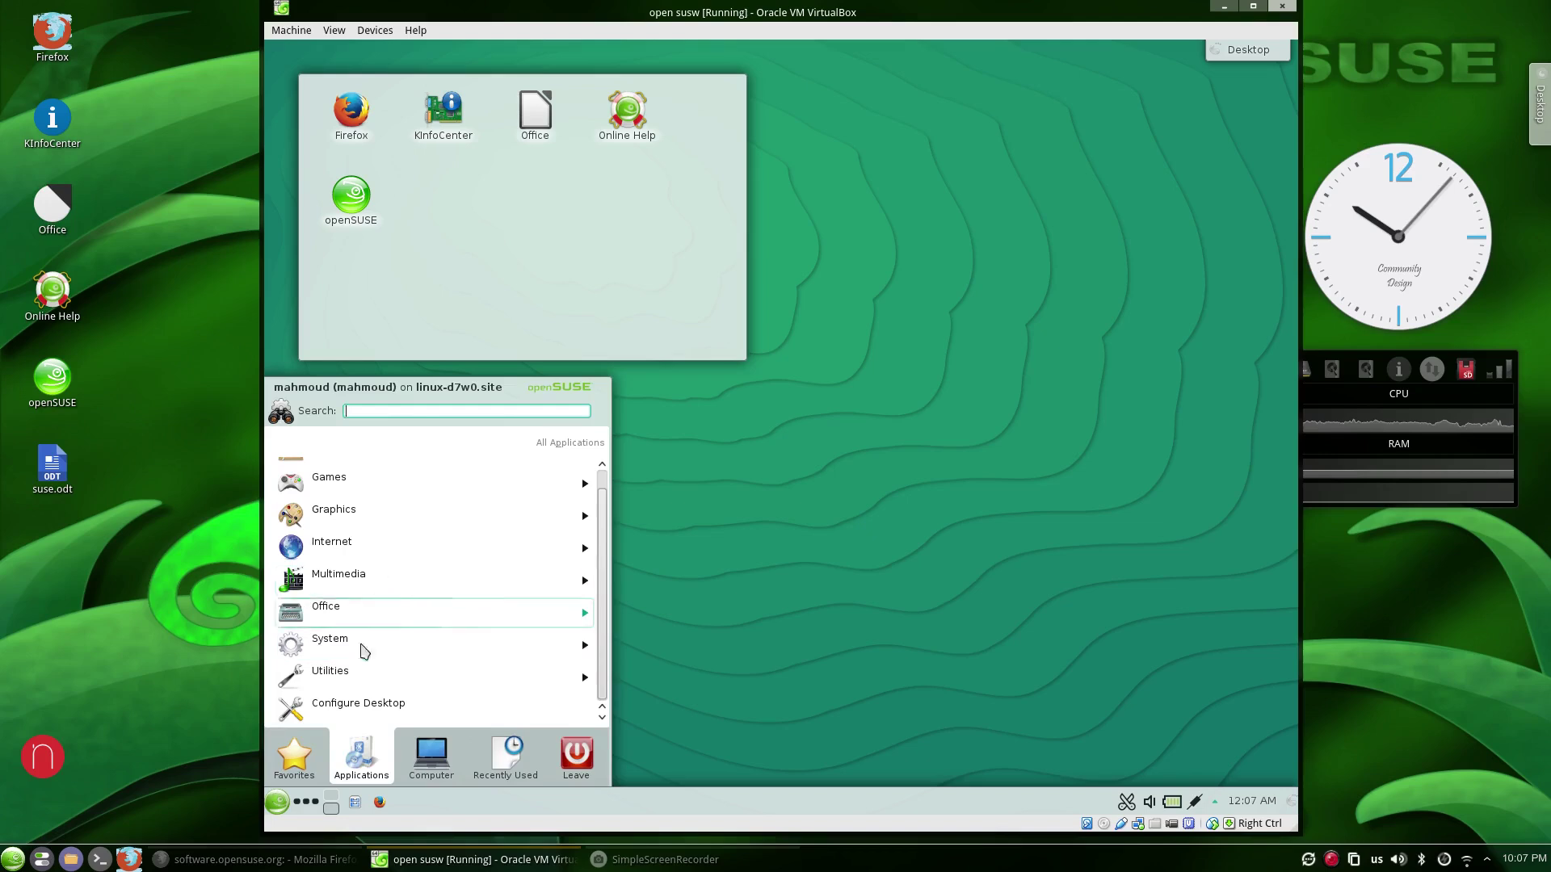
click(295, 767)
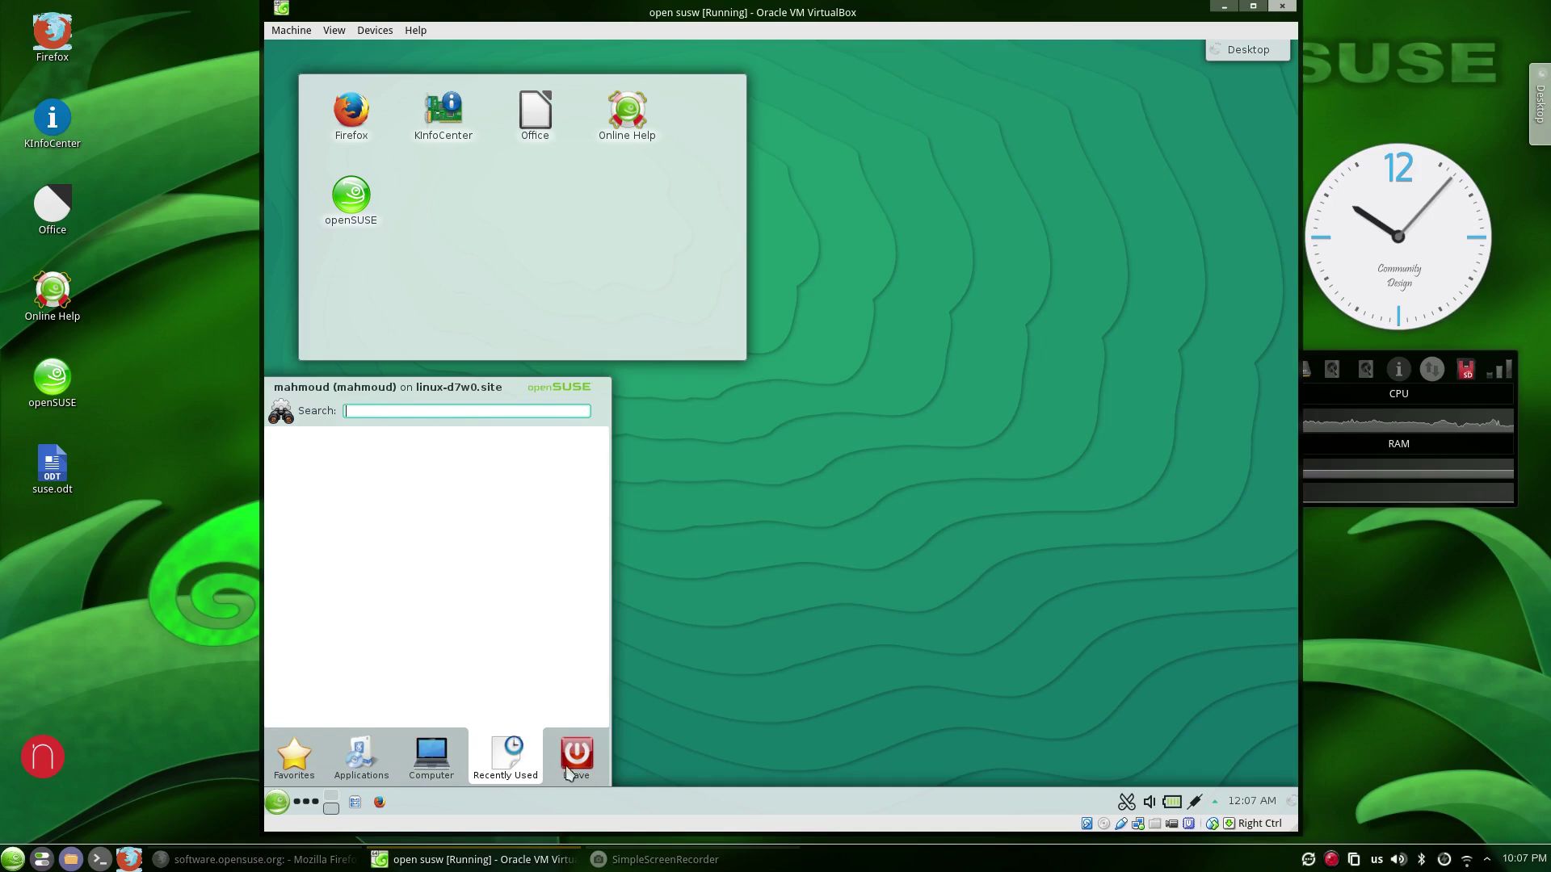
click(764, 695)
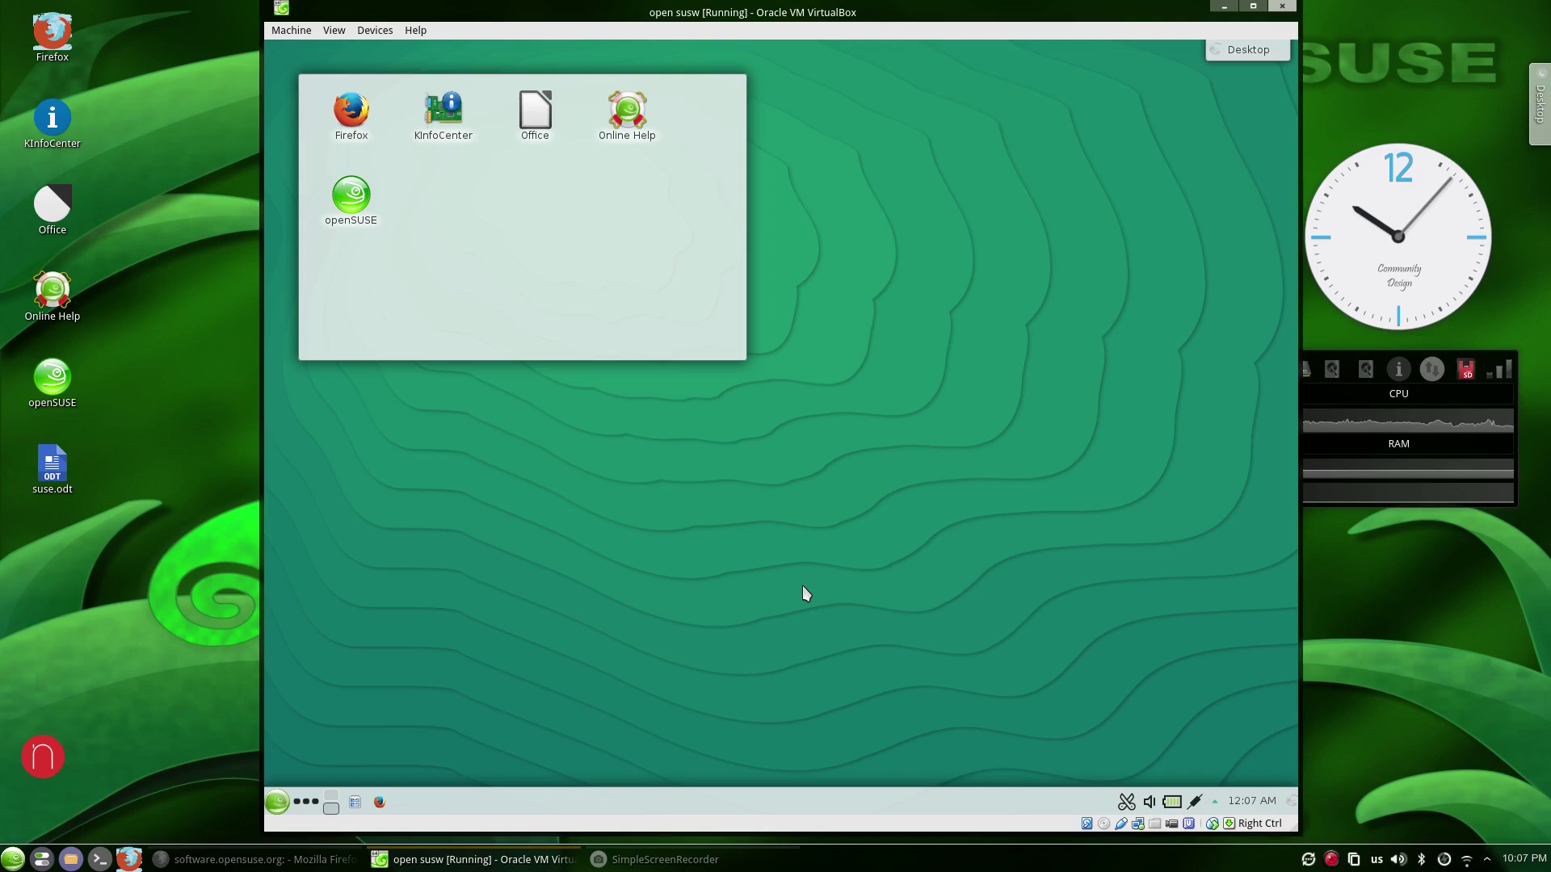
View the clock's monthly calendar, then show Kickoff's Leave tab with session and power options.
click(1248, 804)
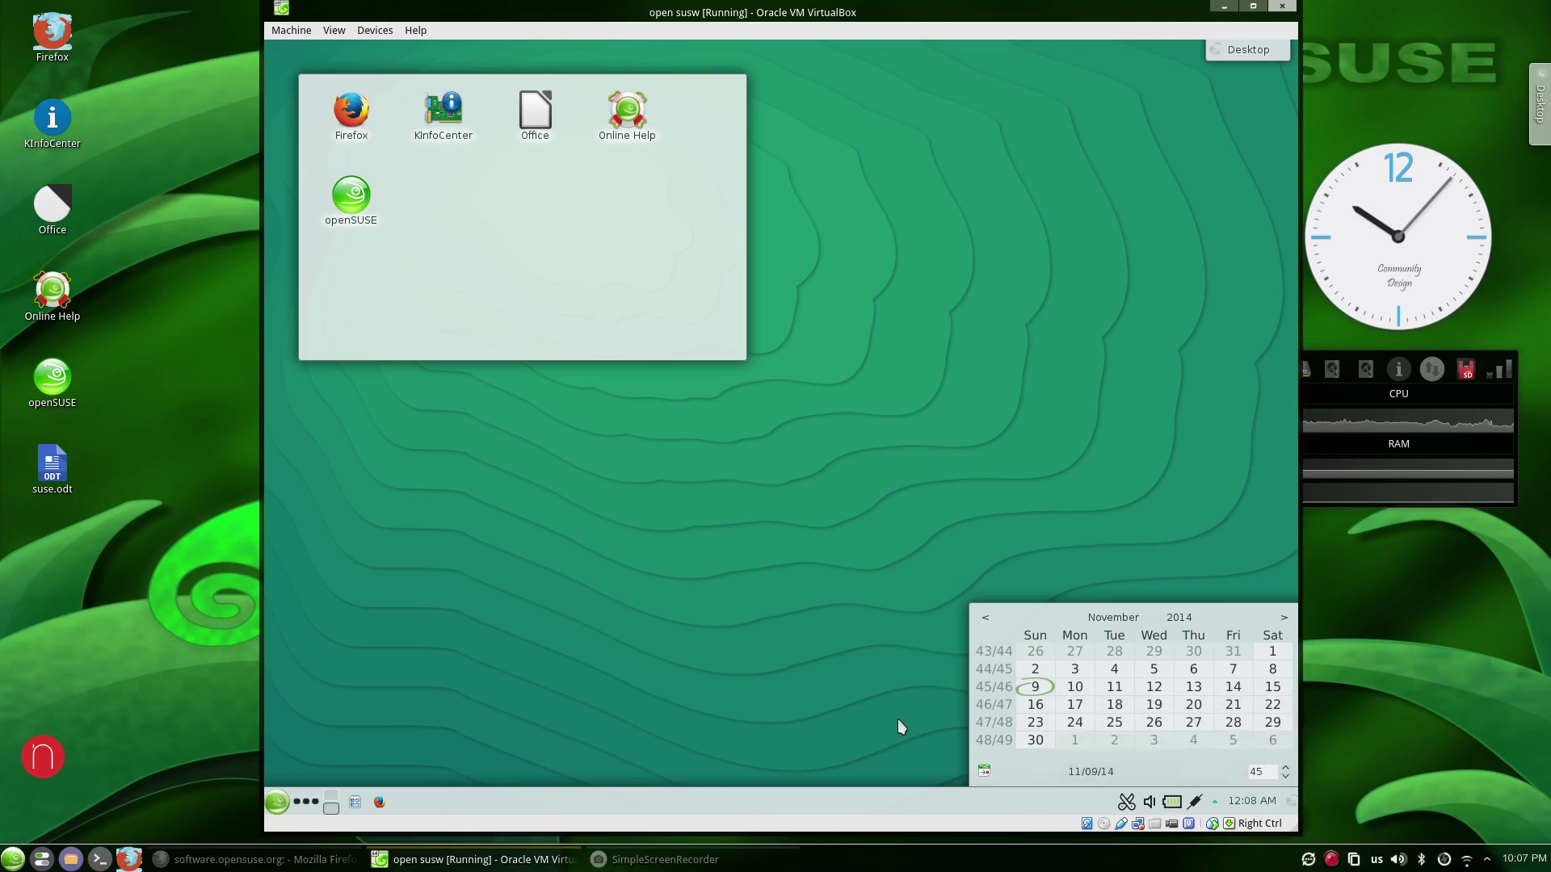
click(1008, 699)
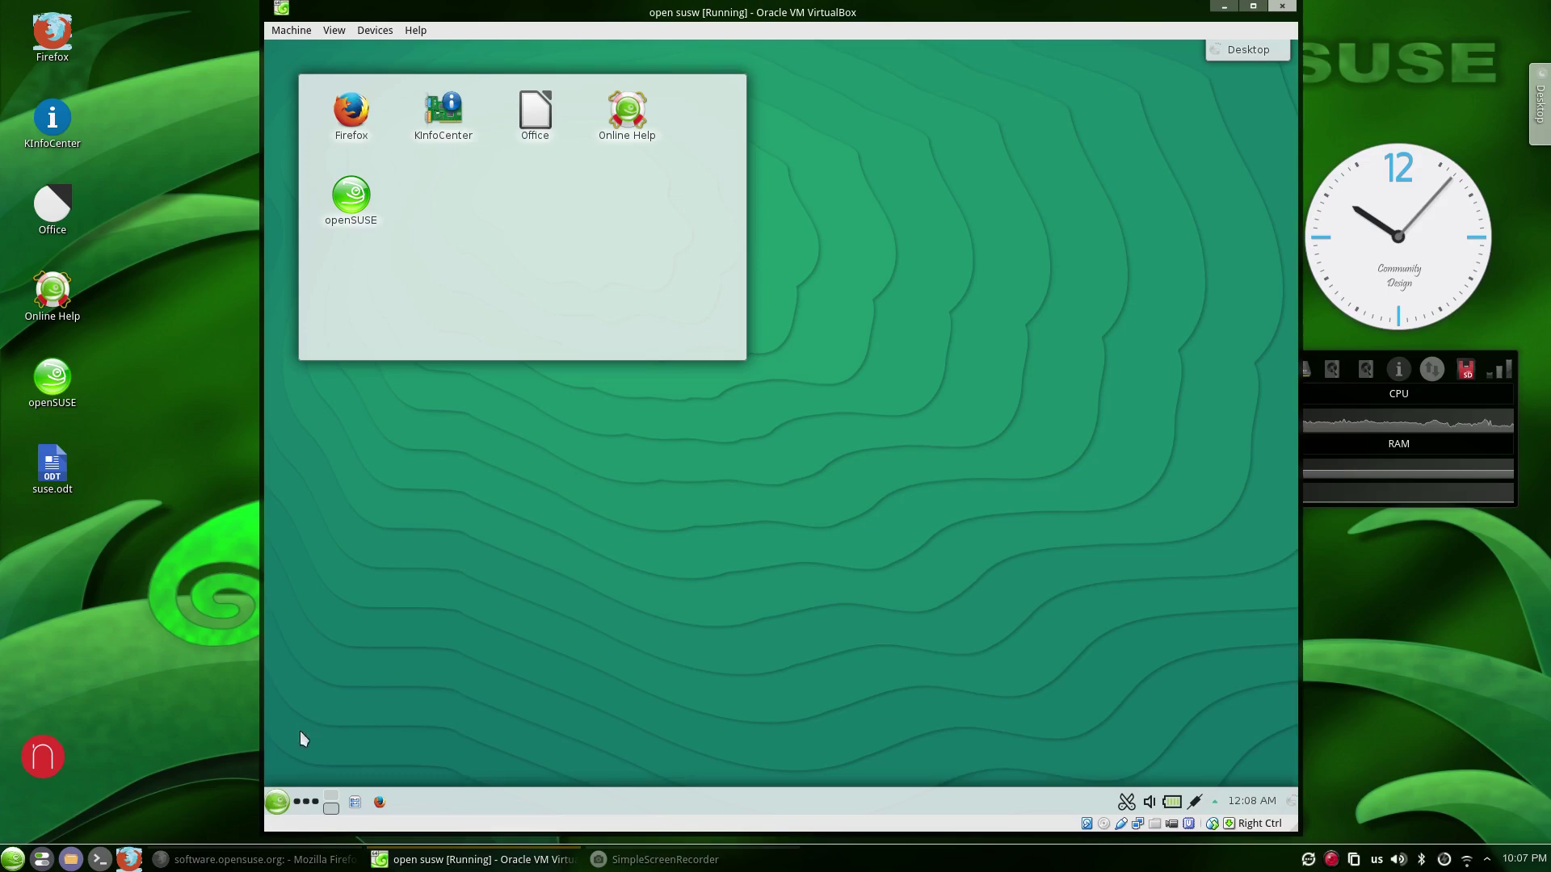
click(277, 801)
click(592, 763)
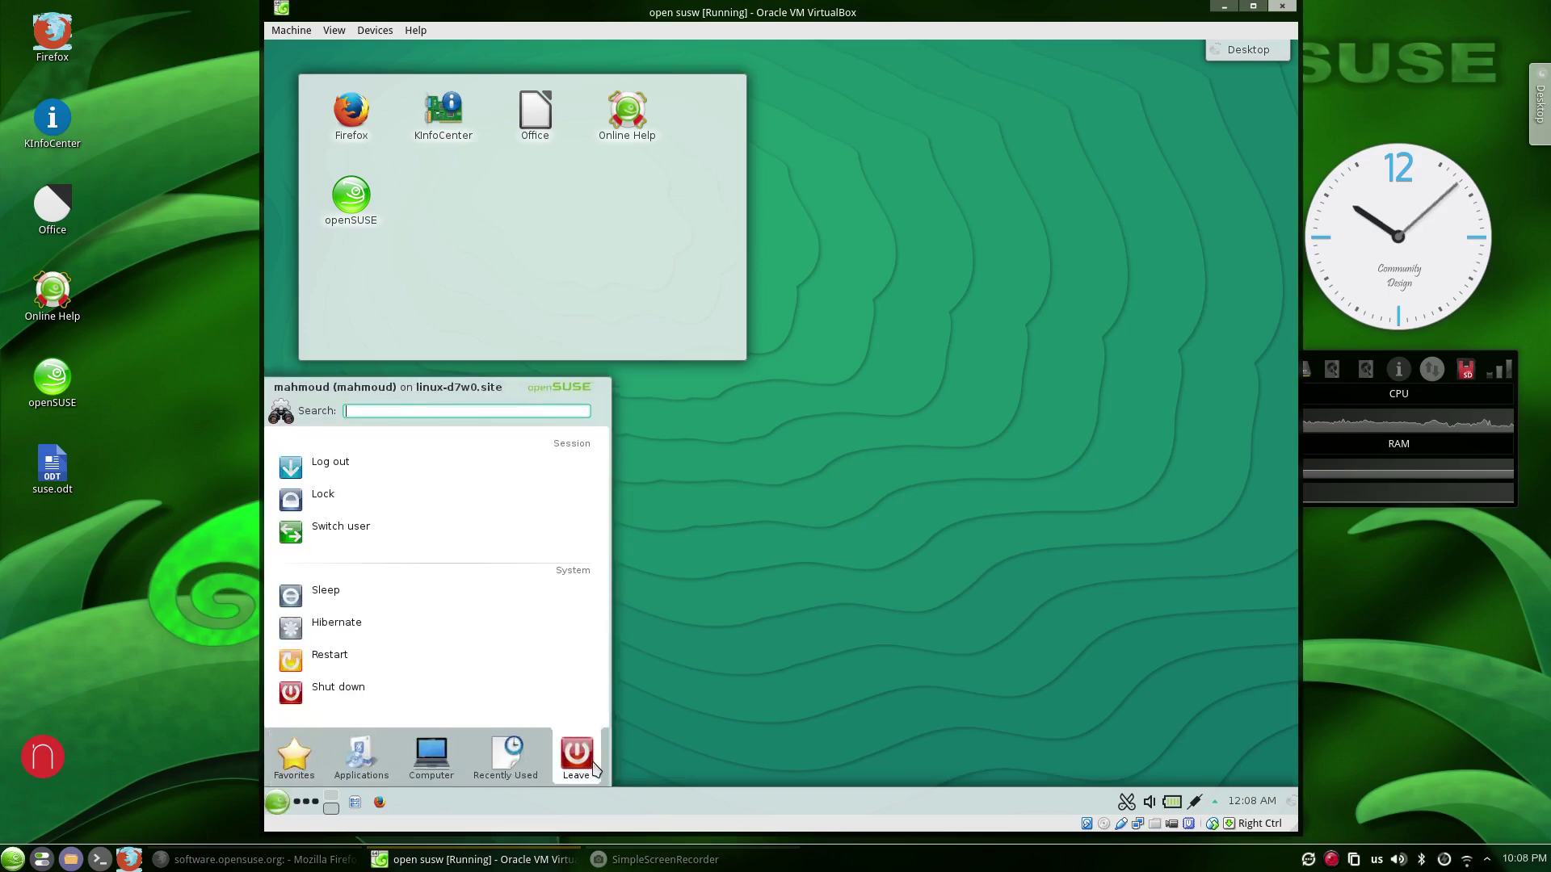